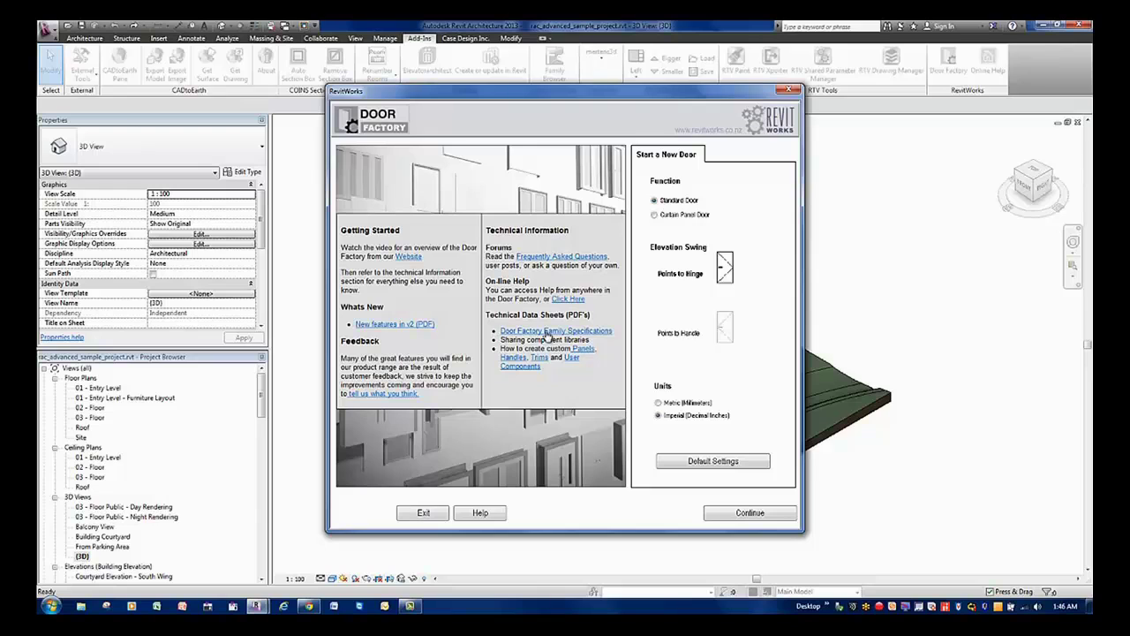
# Step: Open the Door Factory Family Specifications PDF and read down to its Variations section
pyautogui.click(547, 332)
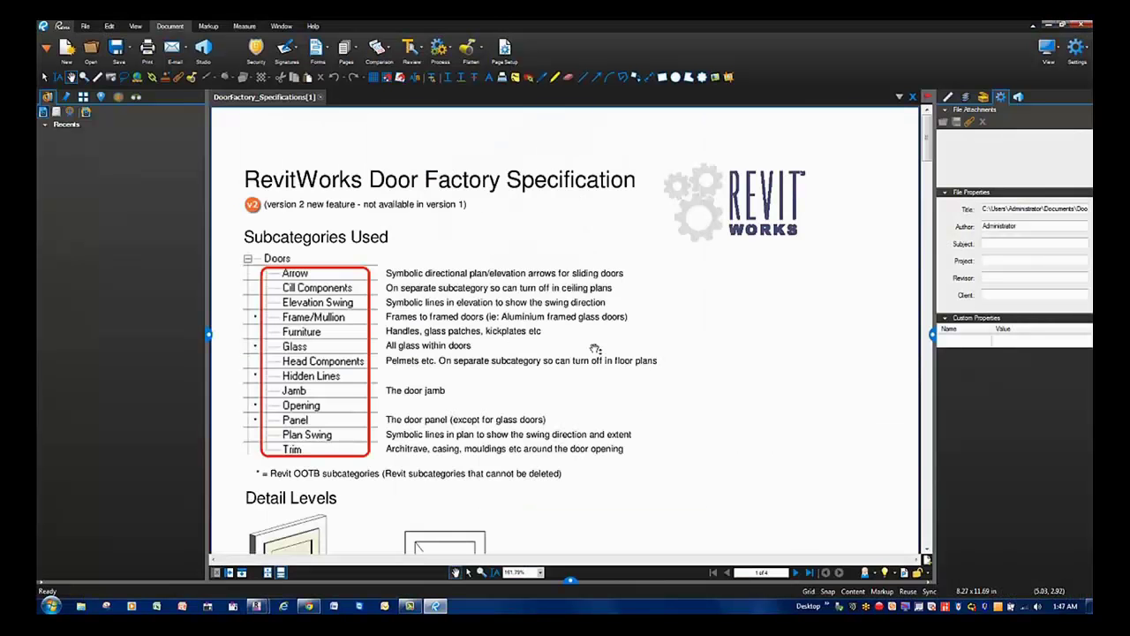
pyautogui.scroll(-5, 607, 321)
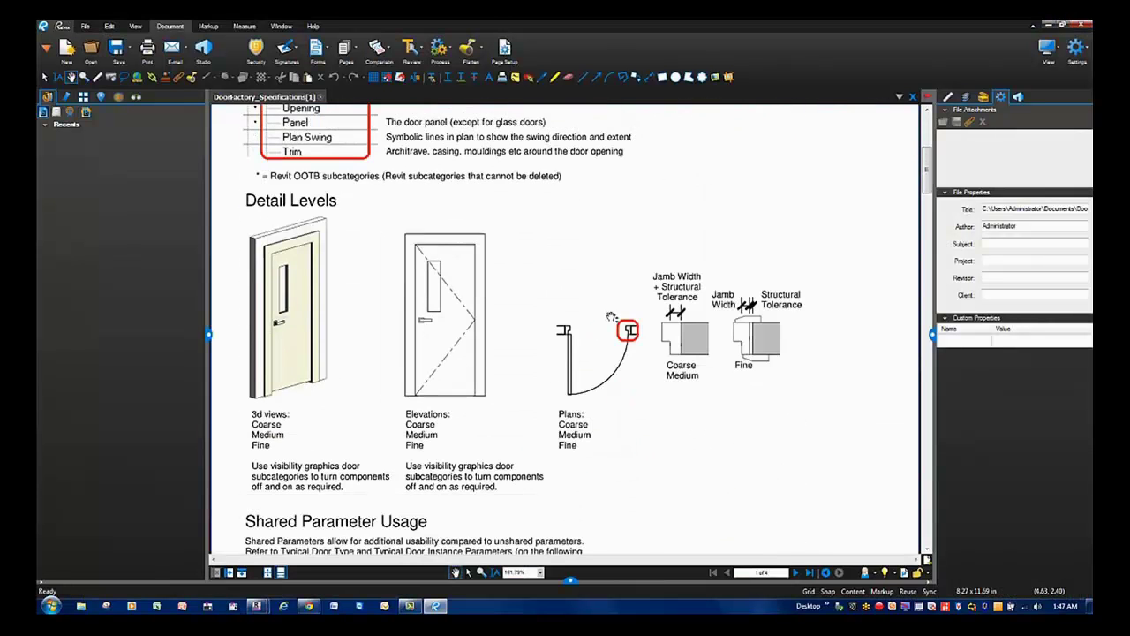
pyautogui.scroll(-3, 344, 380)
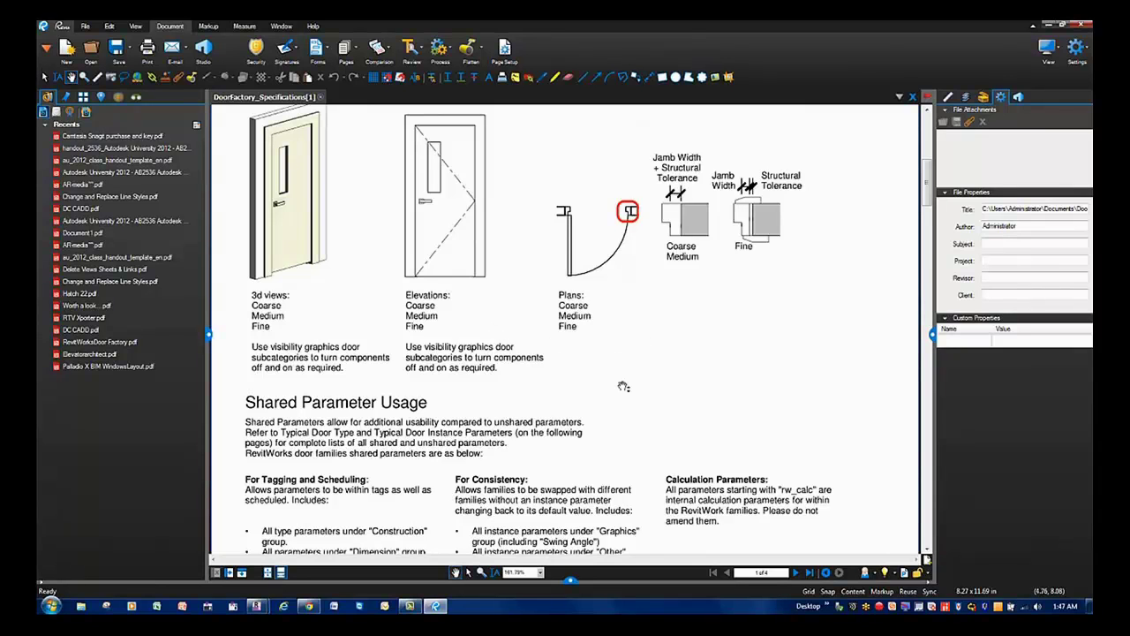
pyautogui.scroll(-10, 750, 265)
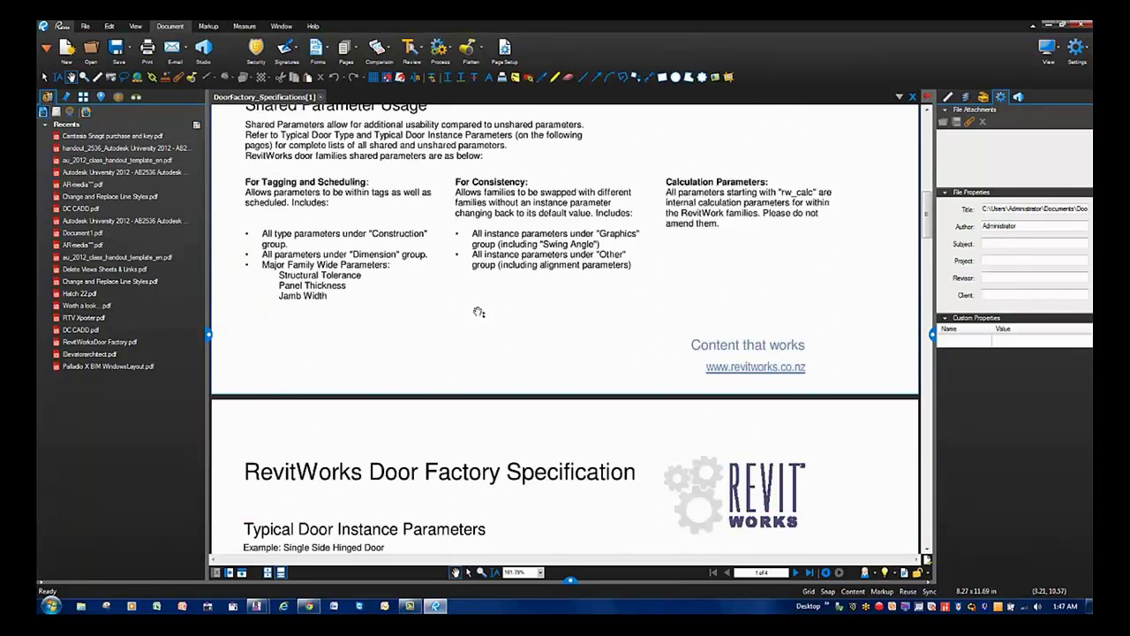
pyautogui.scroll(-3, 483, 324)
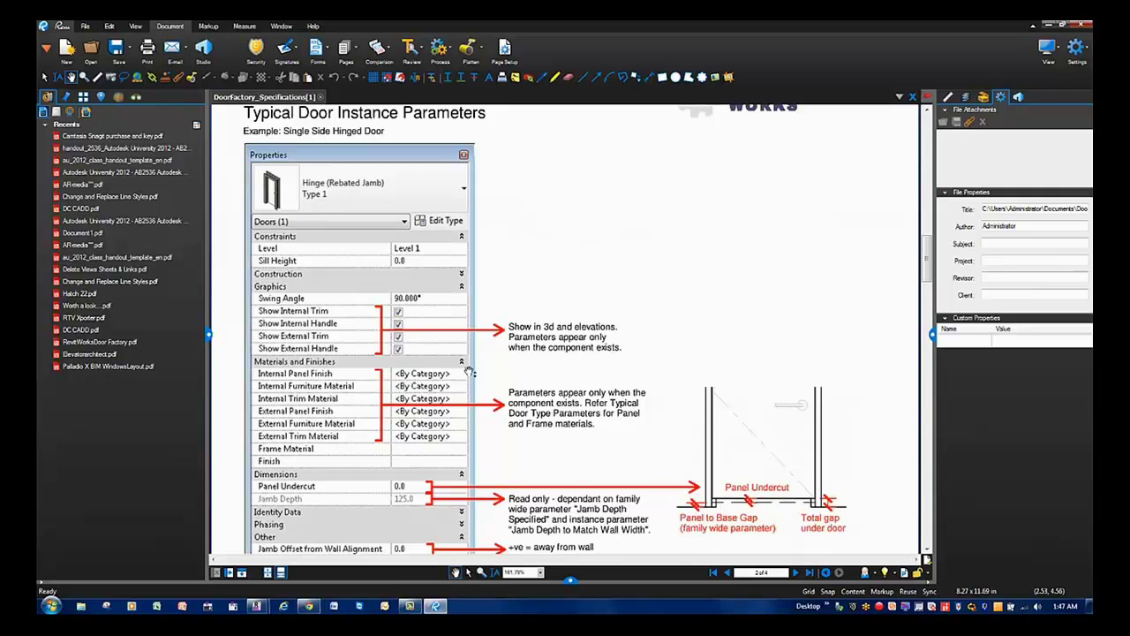
pyautogui.scroll(-1, 562, 467)
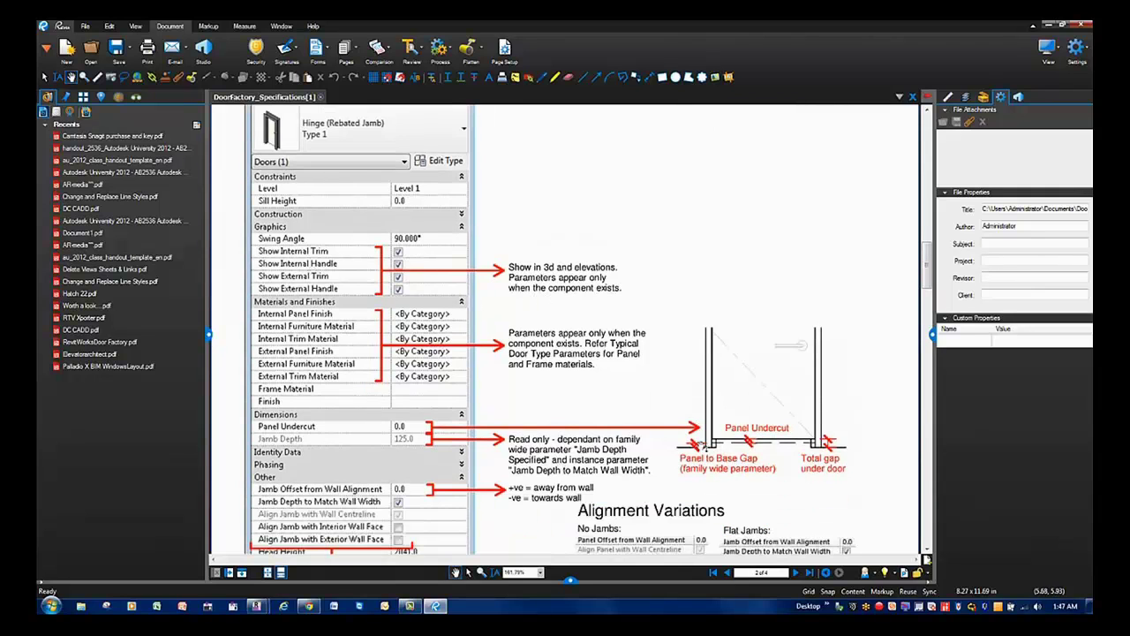
pyautogui.scroll(-6, 766, 499)
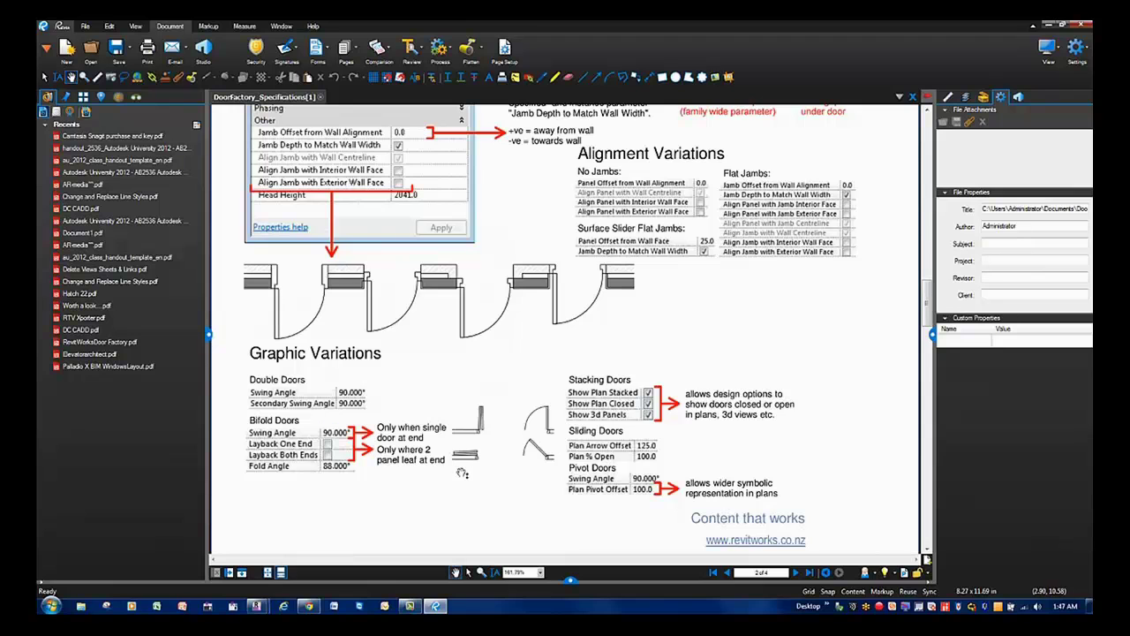
pyautogui.scroll(-8, 560, 459)
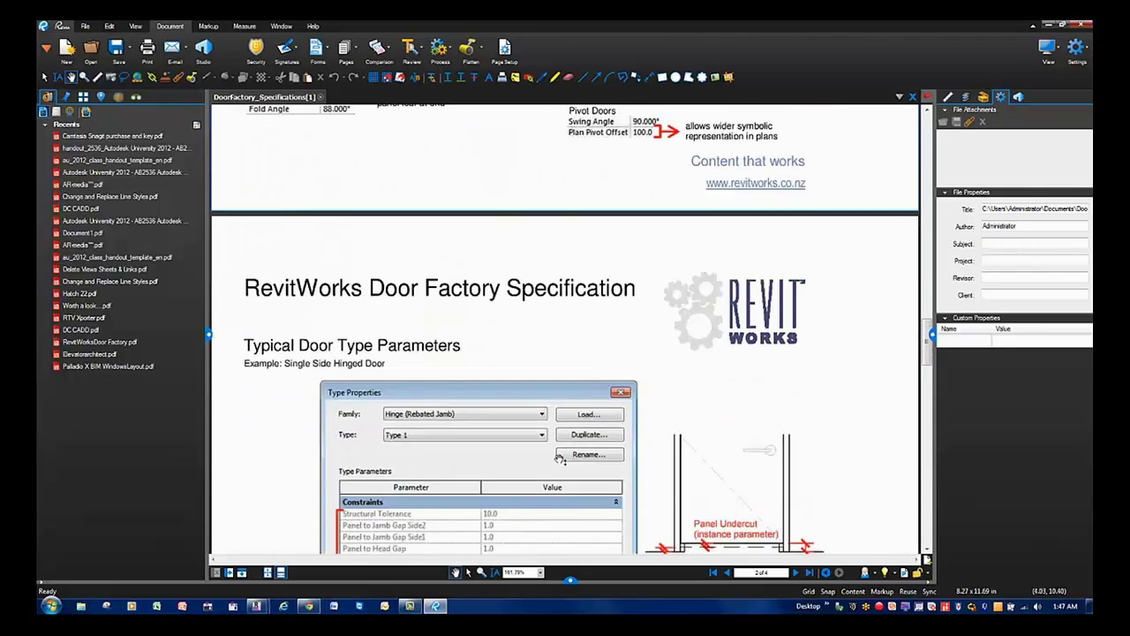
pyautogui.scroll(-2, 446, 422)
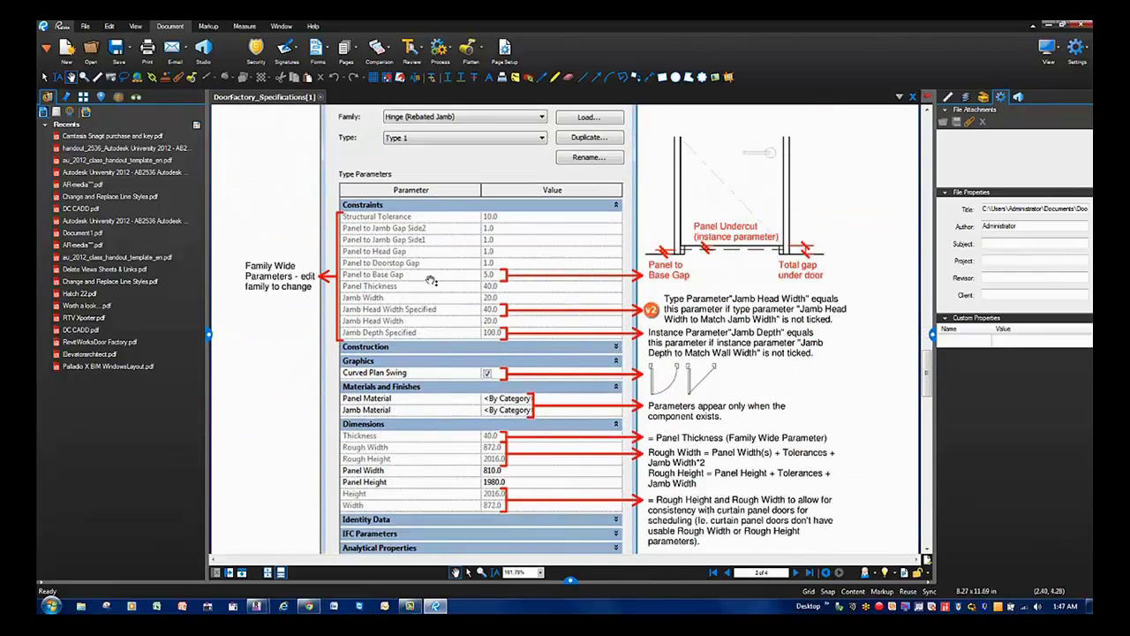
pyautogui.scroll(-6, 726, 351)
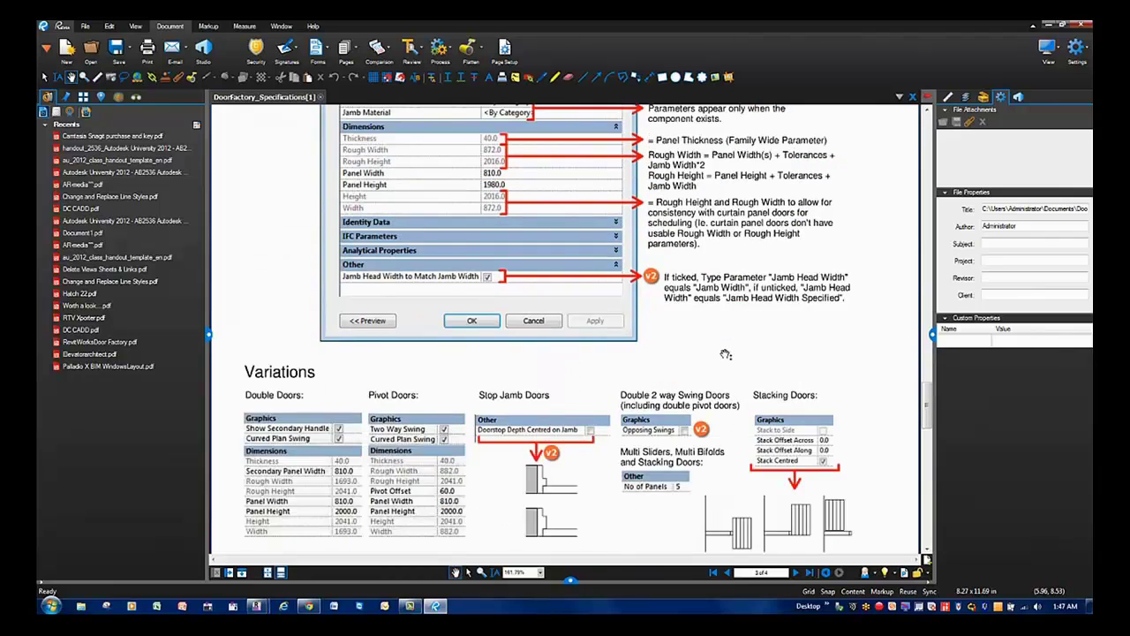
pyautogui.scroll(-2, 725, 350)
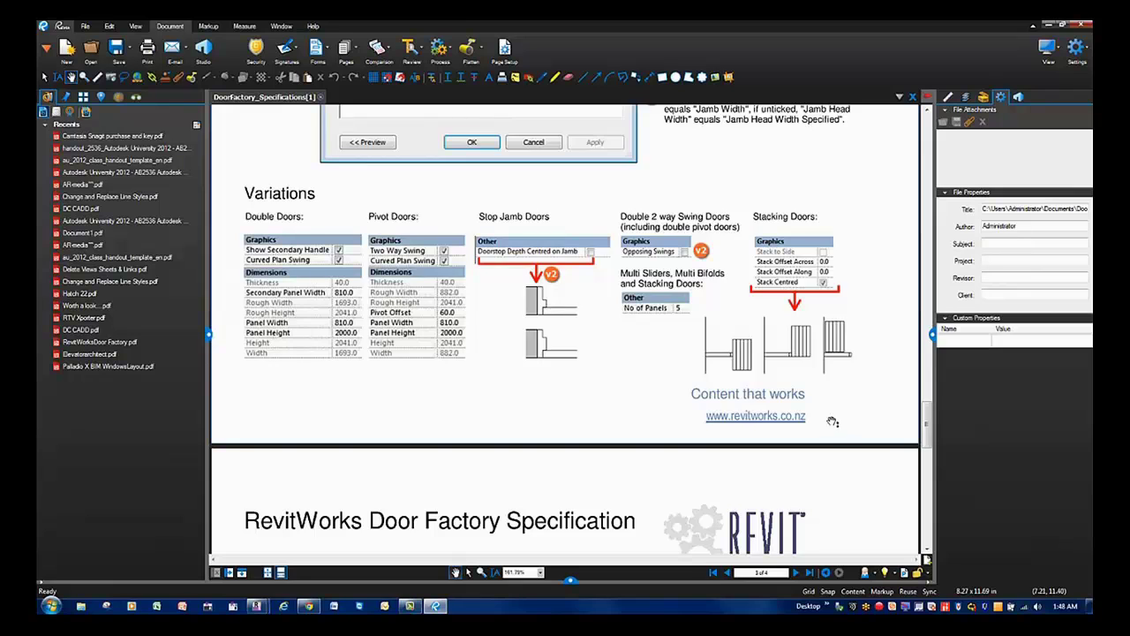
# Step: Read the curtain panel door differences pages to the end, then close Bluebeam Revu
pyautogui.scroll(-5, 831, 422)
pyautogui.scroll(-2, 831, 422)
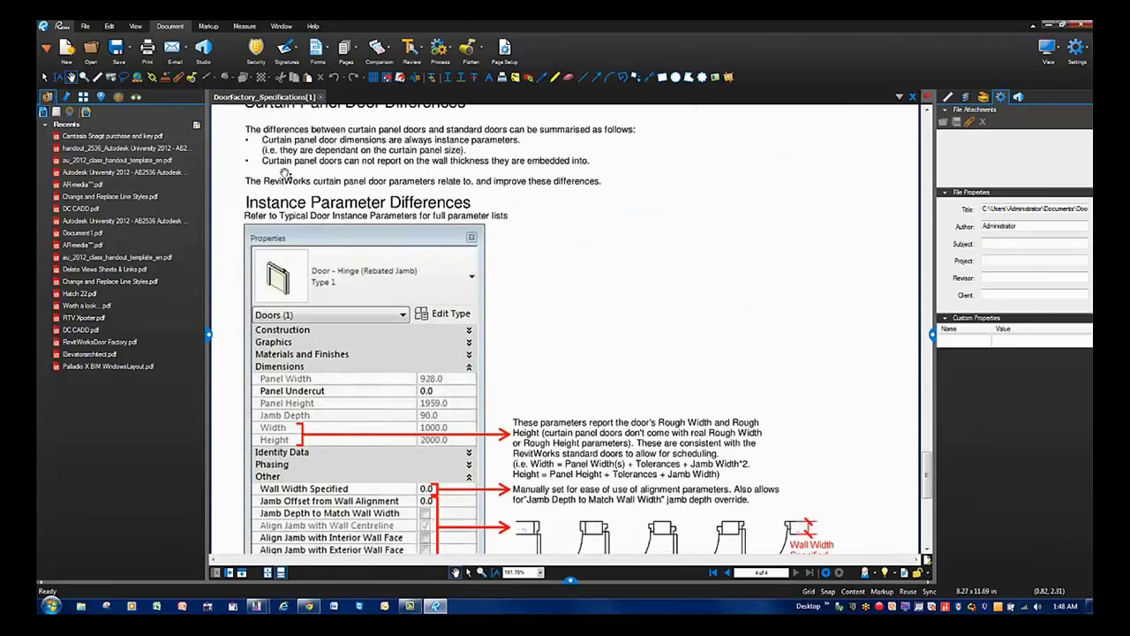
pyautogui.scroll(-2, 520, 260)
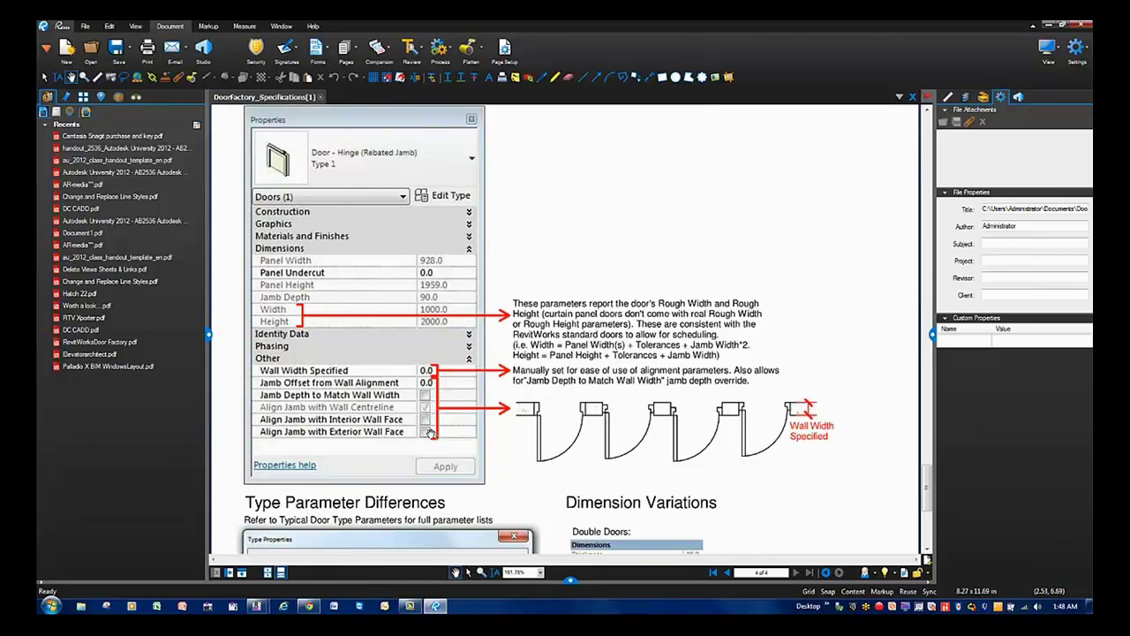
pyautogui.scroll(-5, 517, 466)
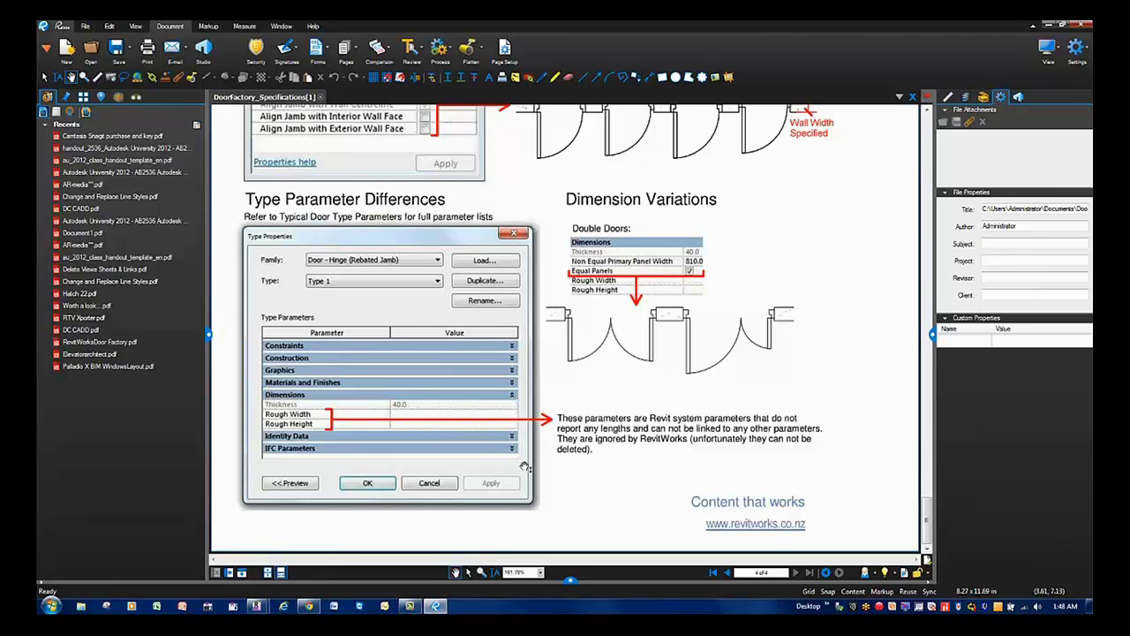
pyautogui.click(1087, 26)
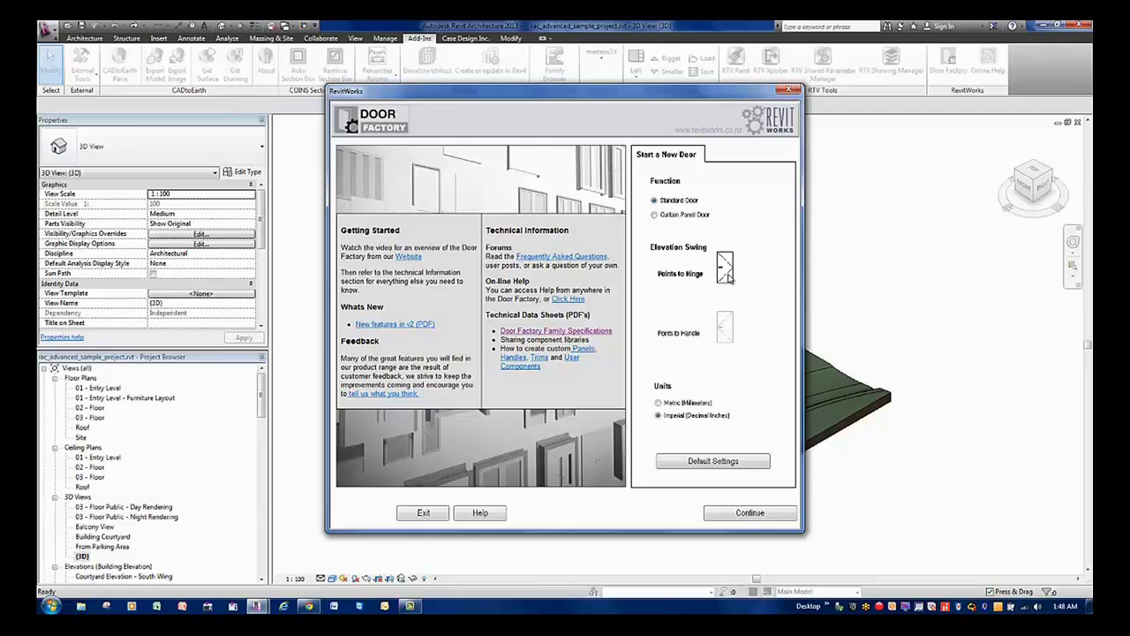
# Step: Try Elevation Swing Points to Handle, revert to Points to Hinge, and view the Default Values table
pyautogui.click(726, 334)
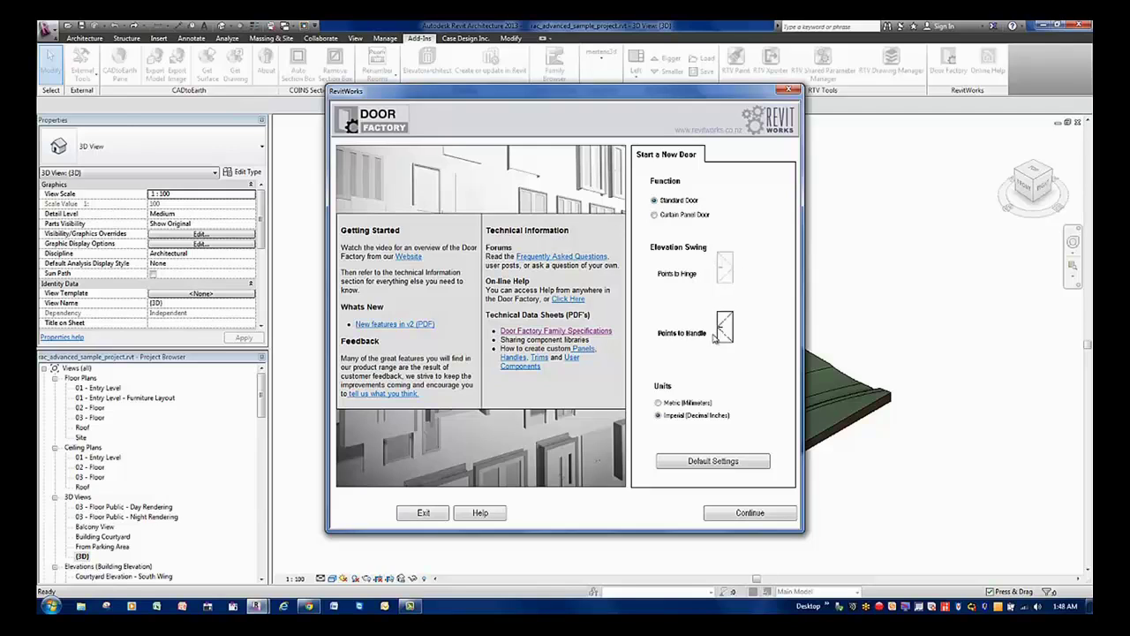
pyautogui.click(725, 270)
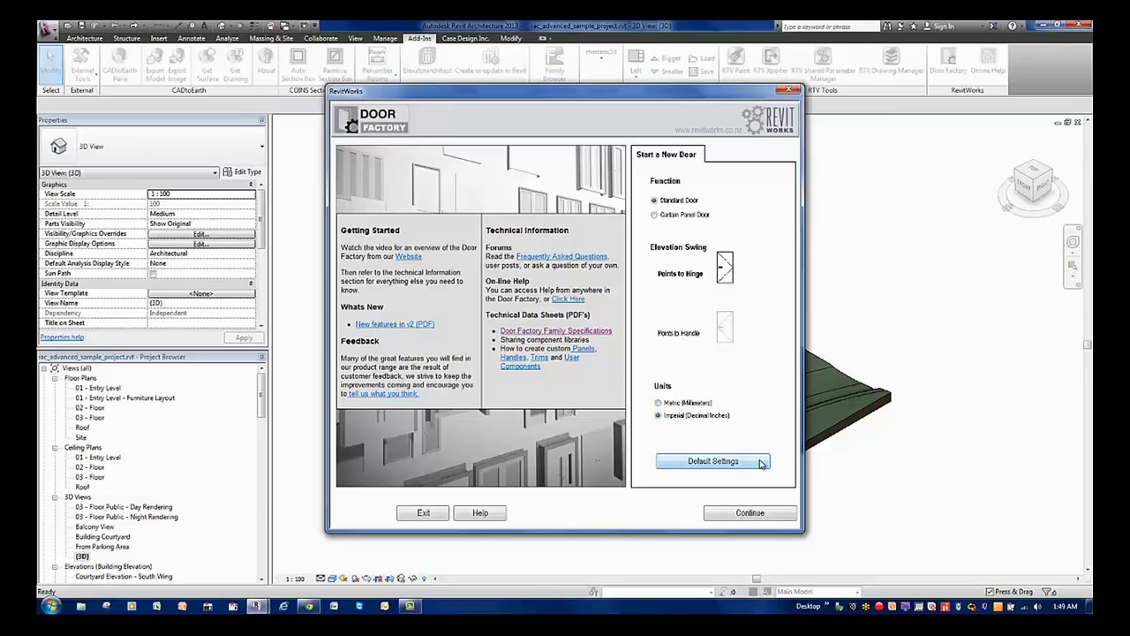
pyautogui.click(713, 460)
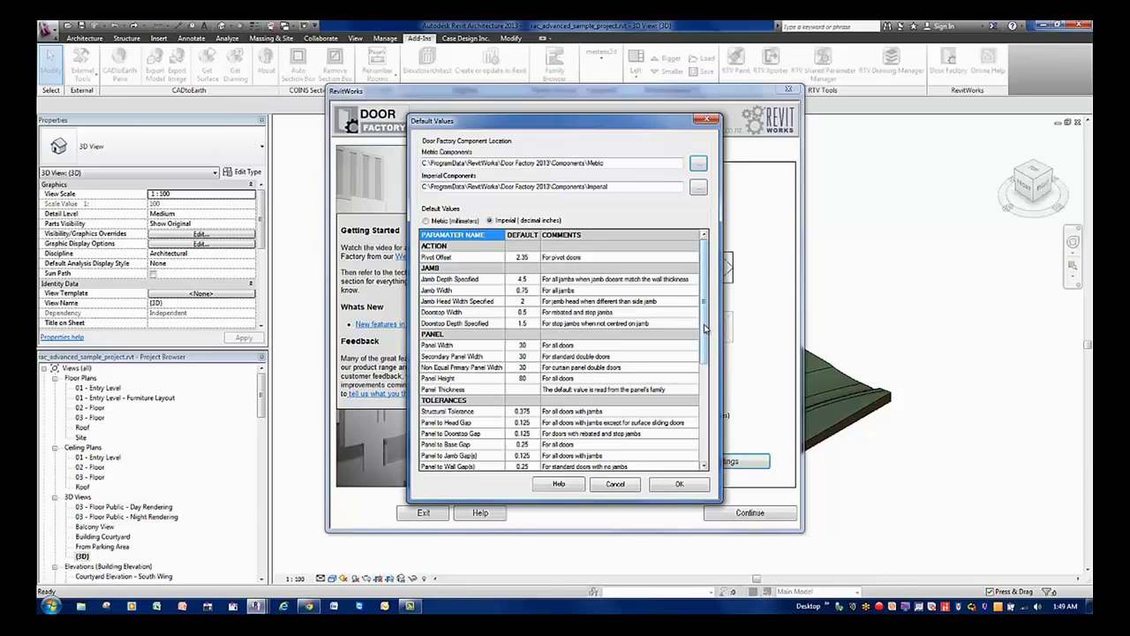
# Step: Browse the Default Values table and component folder path, then cancel without changes
pyautogui.moveTo(705, 328); pyautogui.dragTo(698, 412)
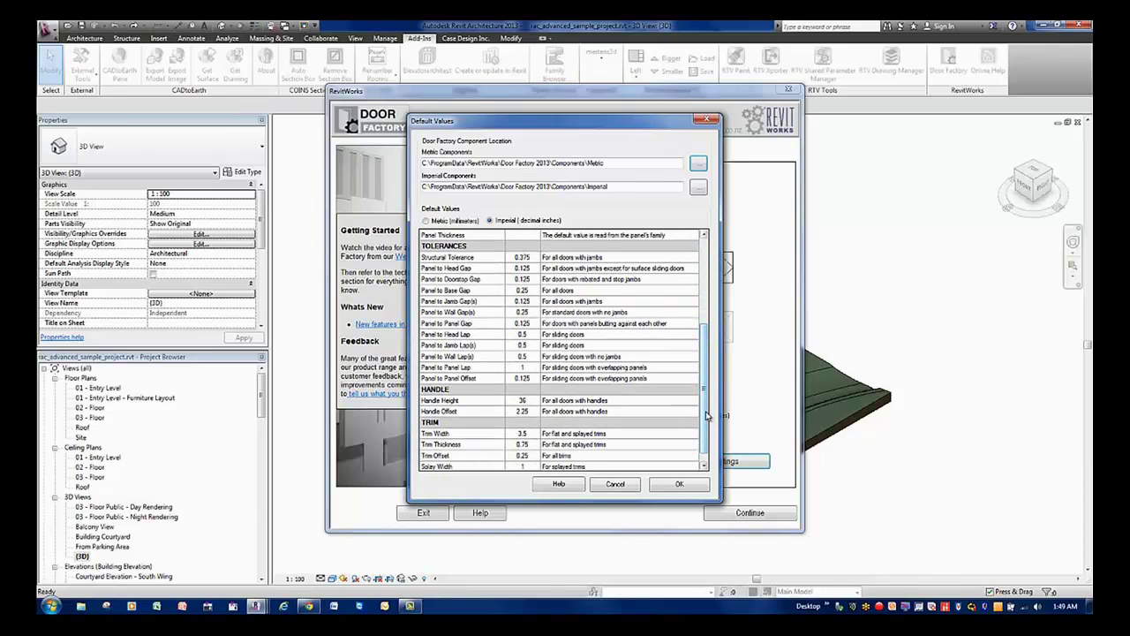
pyautogui.scroll(-1, 701, 437)
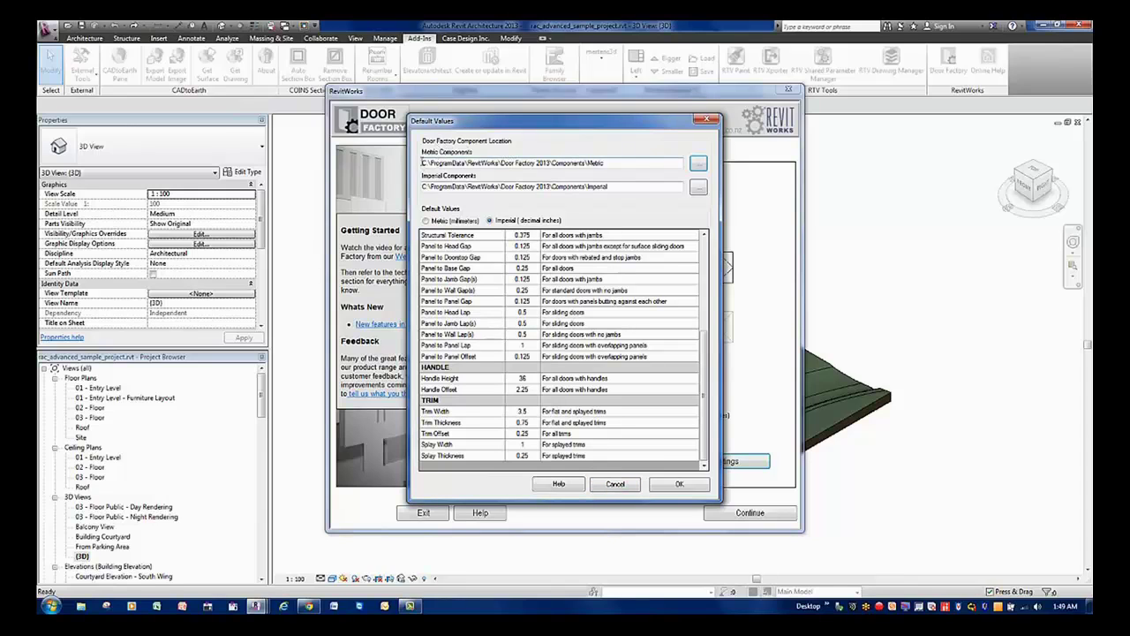
pyautogui.moveTo(423, 162)
pyautogui.mouseDown()
pyautogui.moveTo(615, 171)
pyautogui.moveTo(421, 170)
pyautogui.mouseUp()
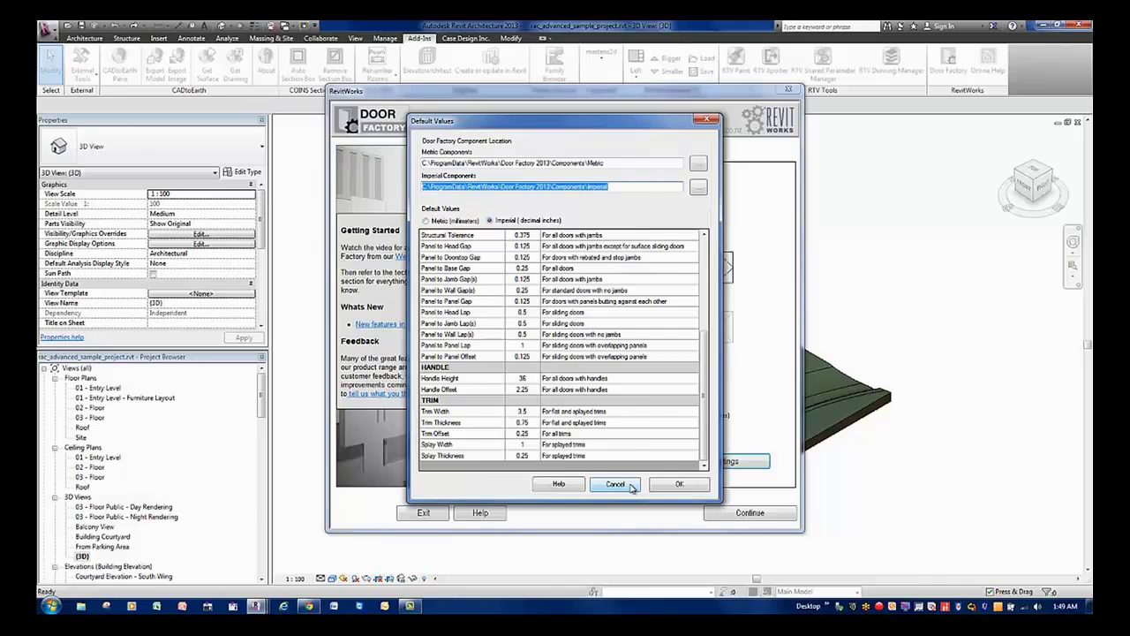
pyautogui.click(630, 487)
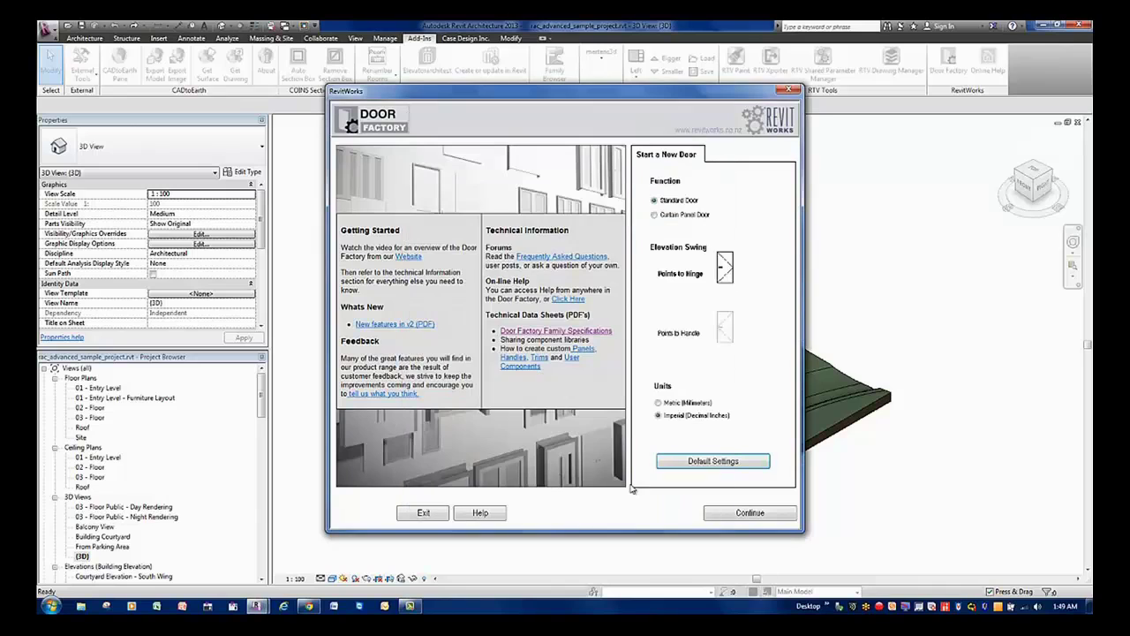
# Step: Preview door action types: double two-way, double pivot, specialty, bi-fold and slider options
pyautogui.click(749, 512)
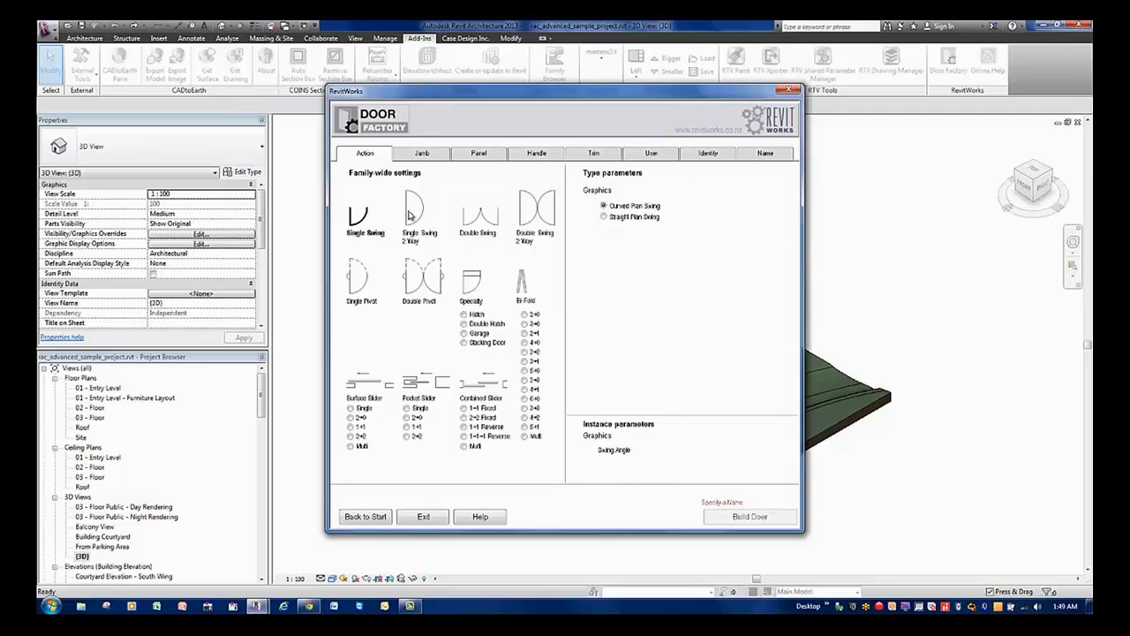
pyautogui.click(536, 210)
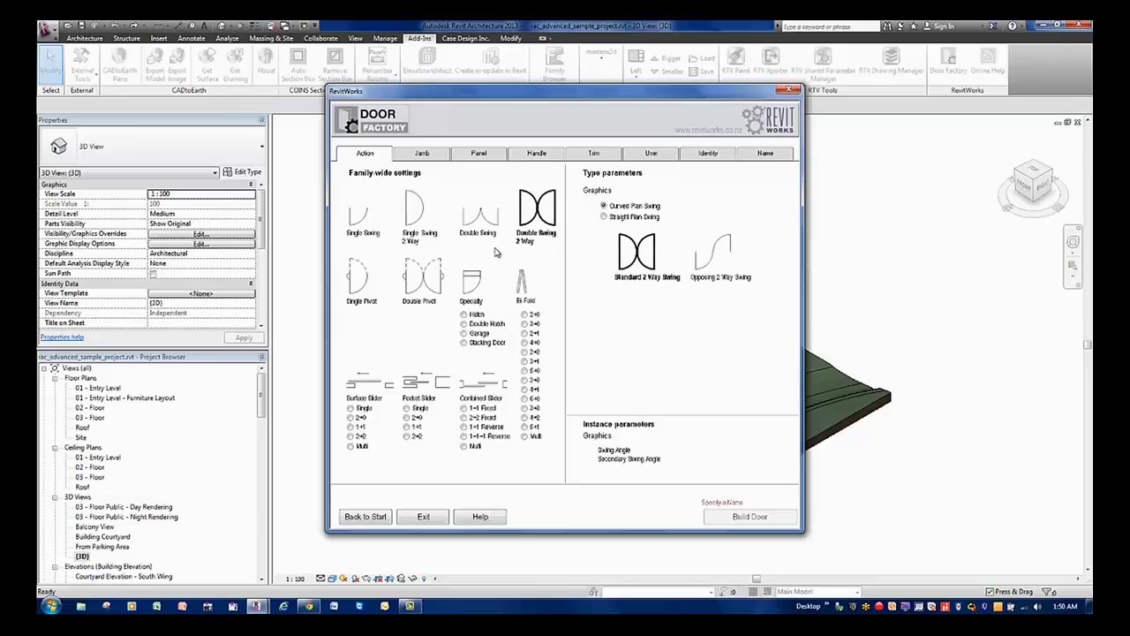
pyautogui.click(423, 281)
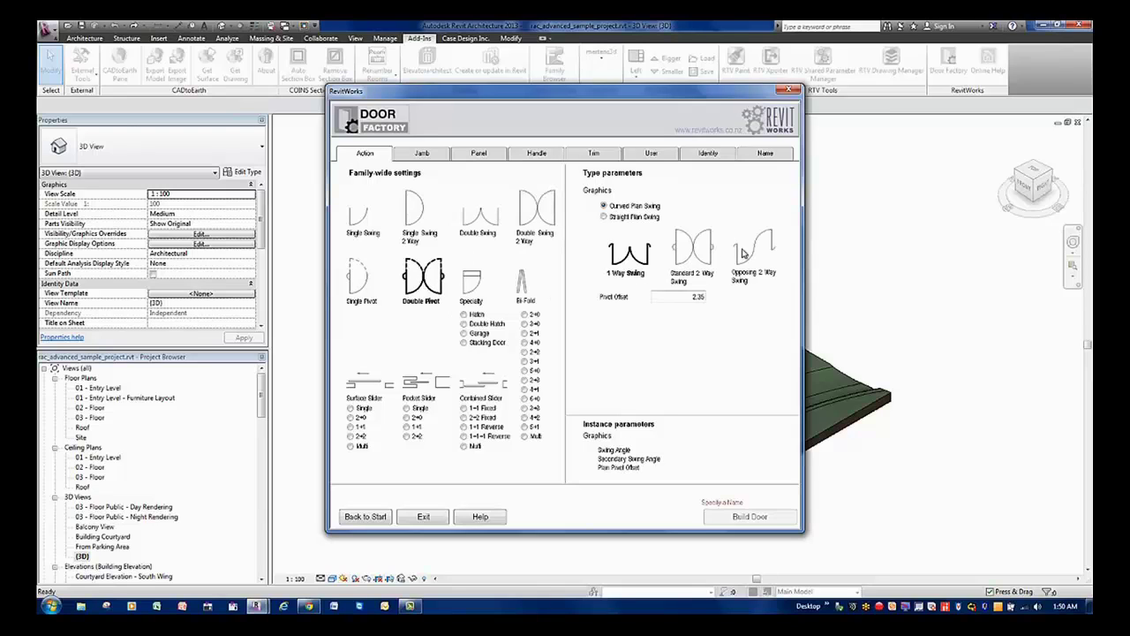
pyautogui.click(474, 284)
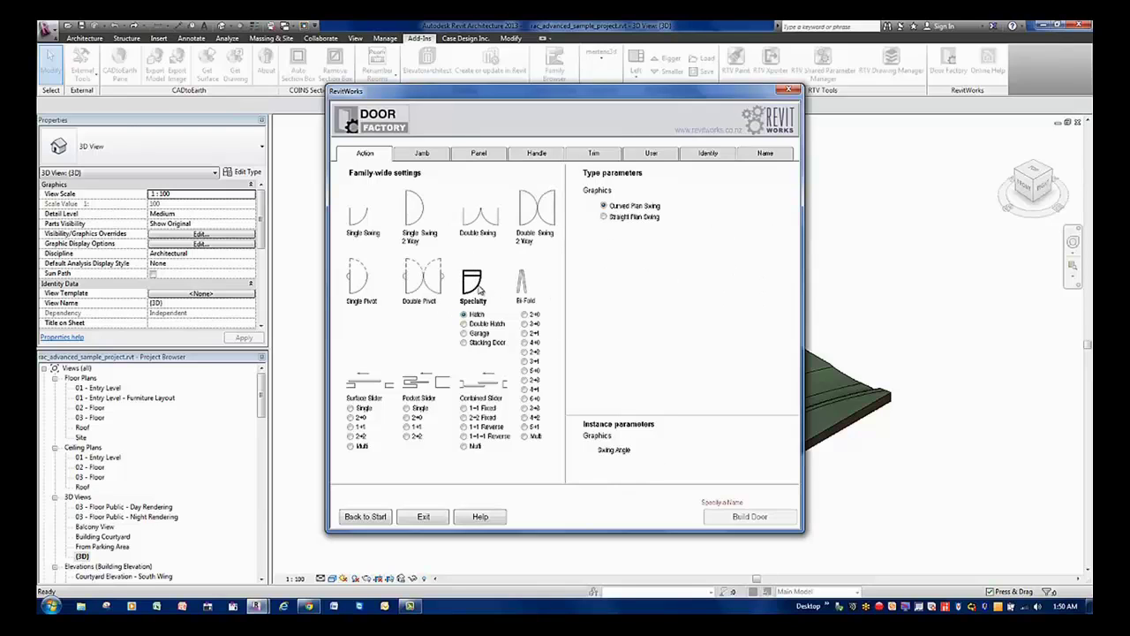
pyautogui.click(523, 280)
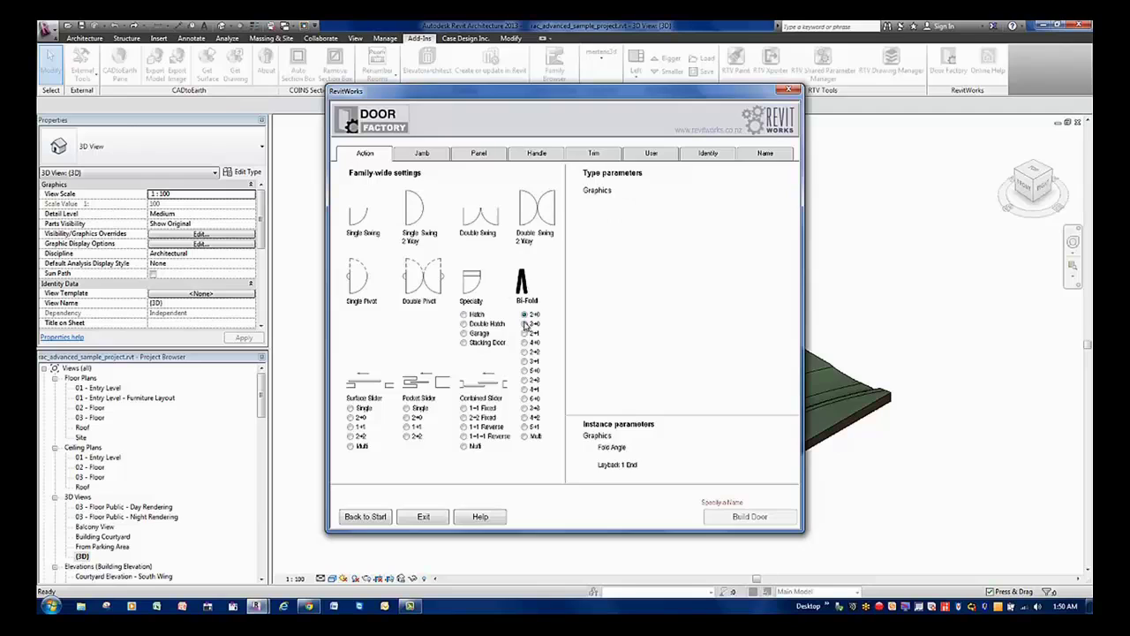
pyautogui.click(376, 381)
pyautogui.click(410, 386)
pyautogui.click(468, 385)
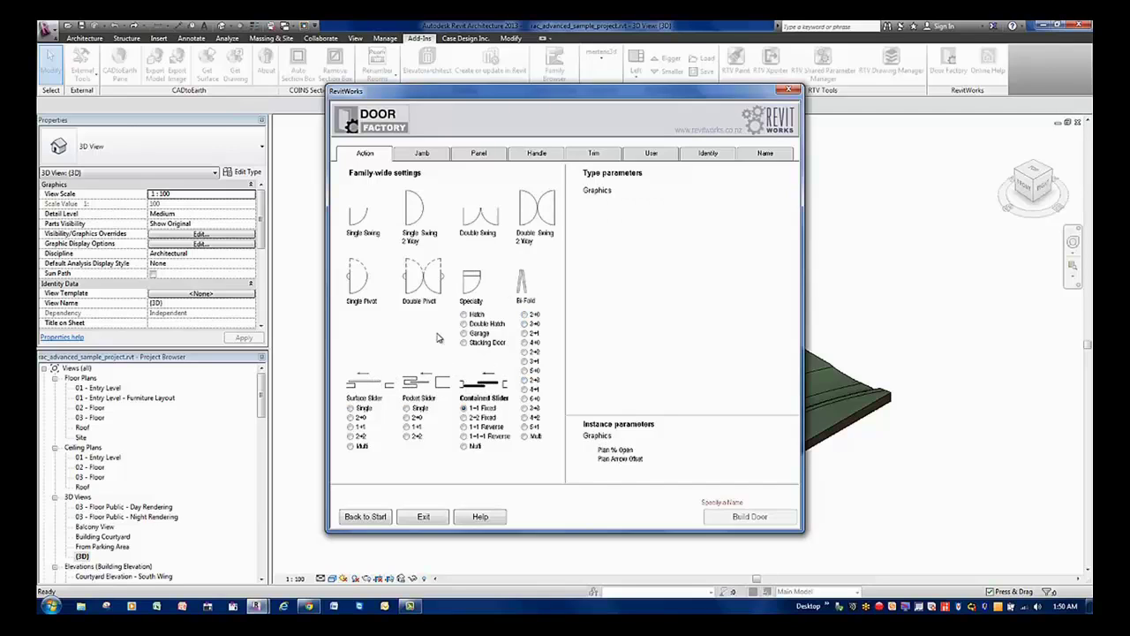
# Step: Make the door a Double Pivot with Opposing 2 Way Swing, curved plan swing, 2.35 offset
pyautogui.click(416, 269)
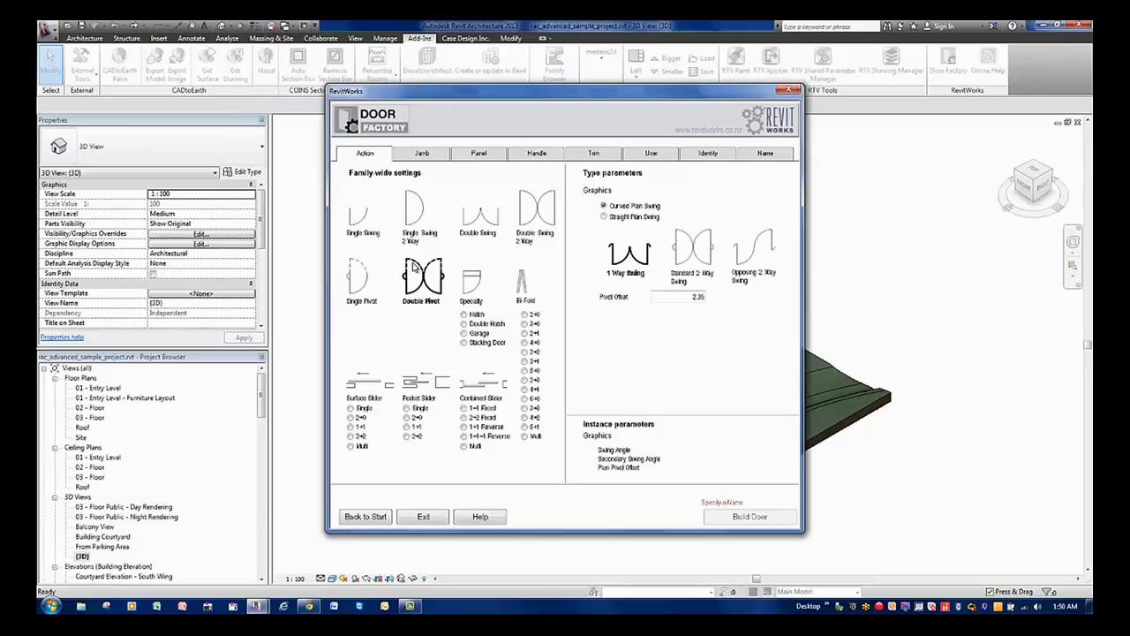
pyautogui.click(757, 256)
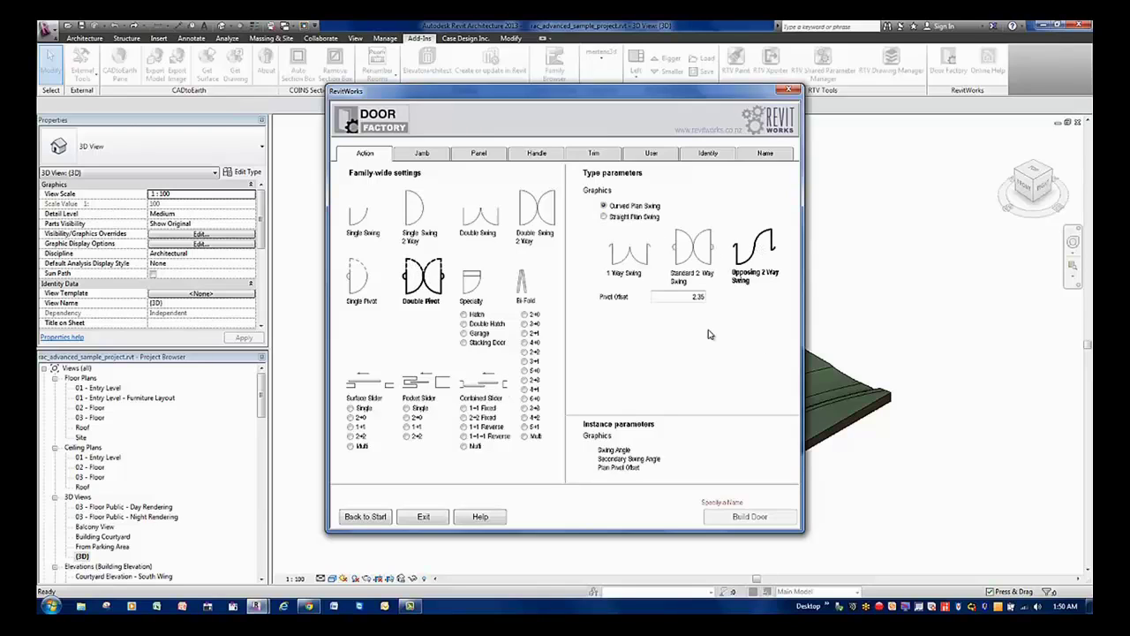
pyautogui.click(638, 217)
pyautogui.click(643, 210)
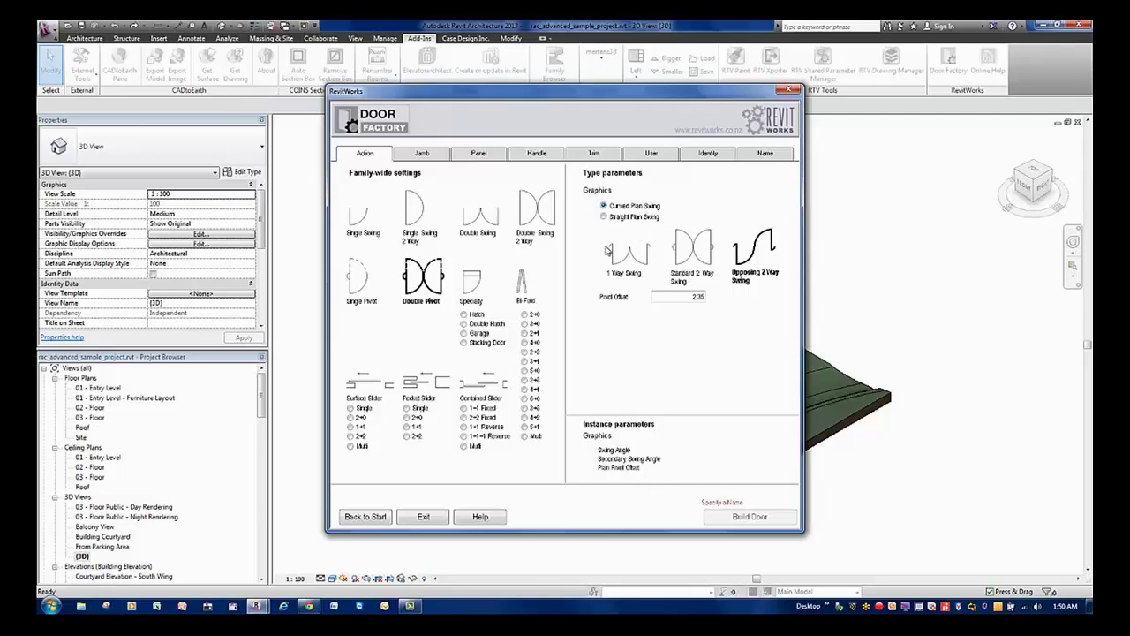
pyautogui.doubleClick(688, 296)
pyautogui.click(765, 154)
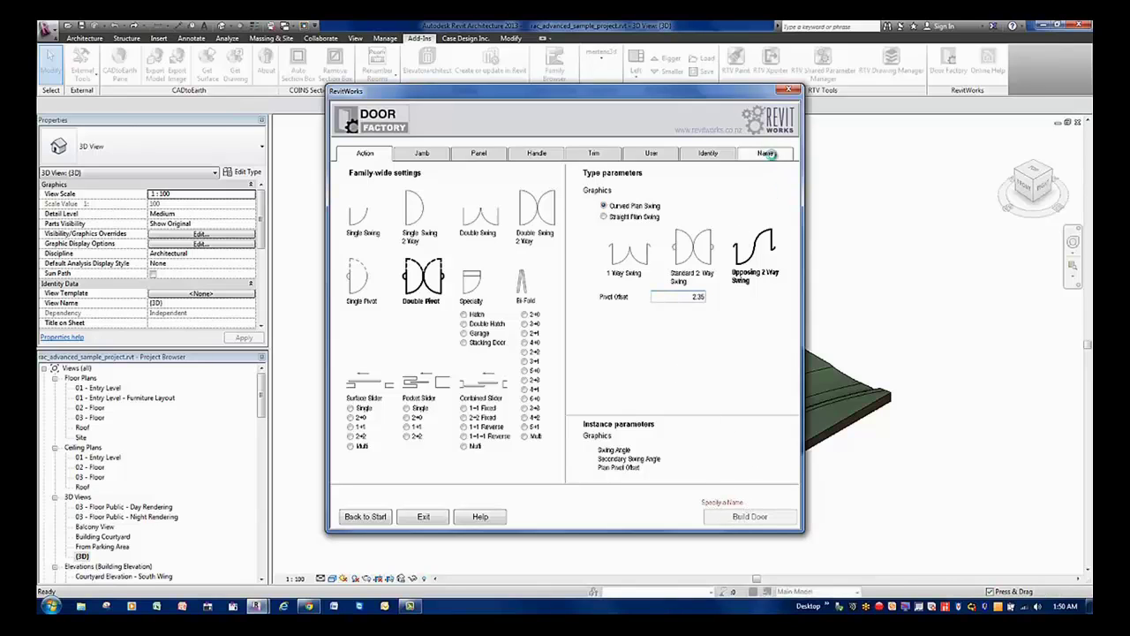
# Step: Review the Name summary, then check jamb depth 4.5, width 0.75 and head 2
pyautogui.click(510, 471)
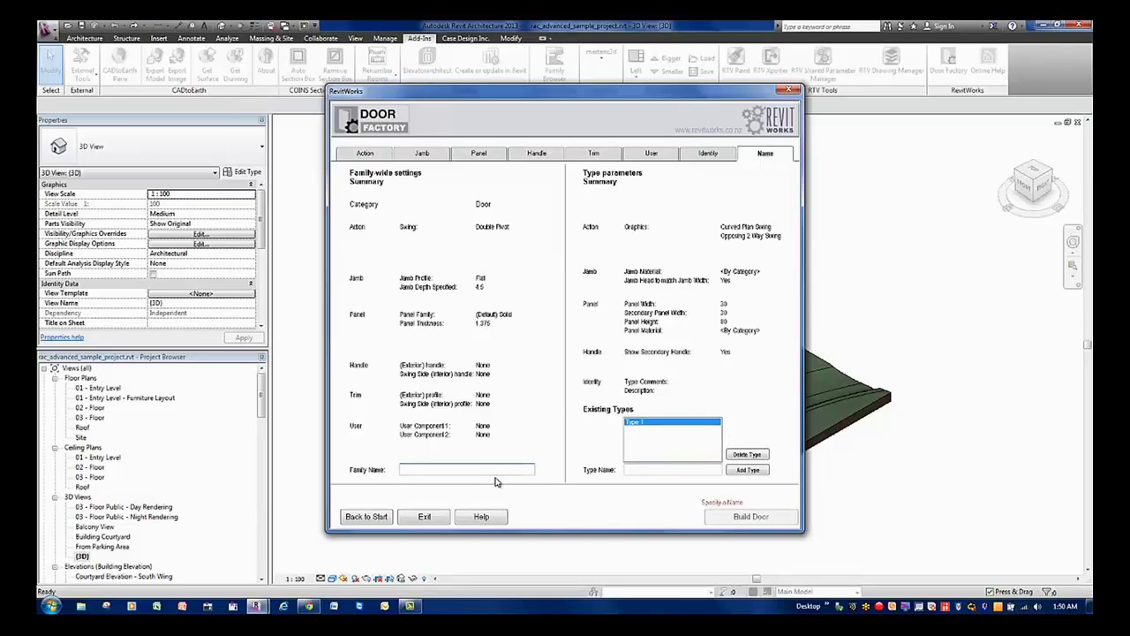
pyautogui.click(415, 156)
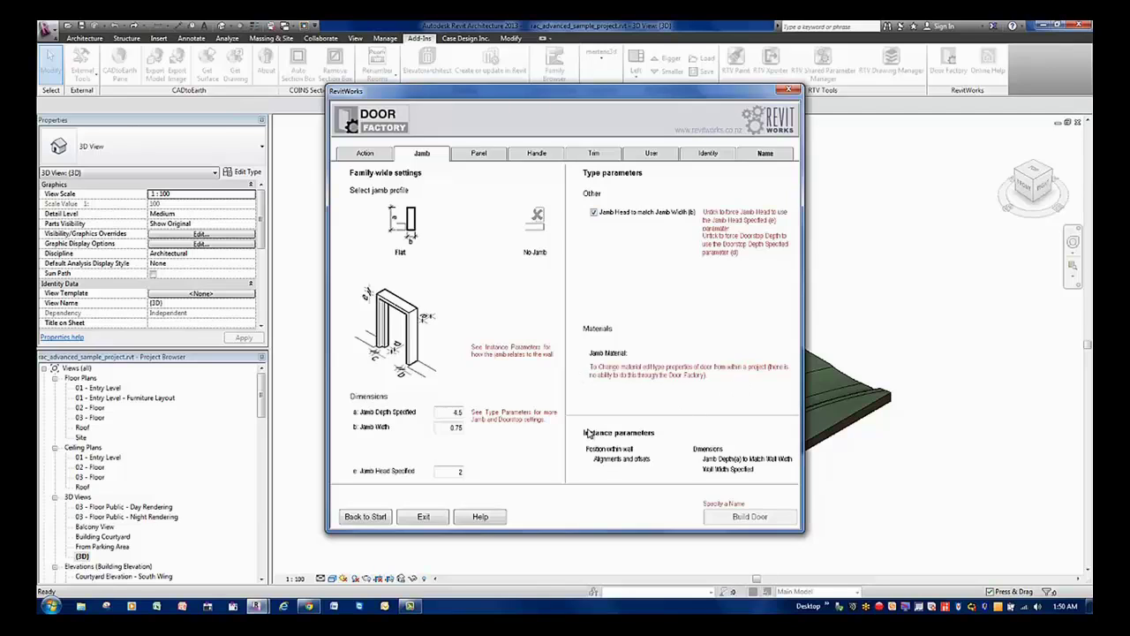
pyautogui.doubleClick(454, 412)
pyautogui.press('Tab')
pyautogui.press('Tab')
# Step: Preview the glass and solid panel families, then choose Solid Panelled x6 Equal for the leaf
pyautogui.click(485, 155)
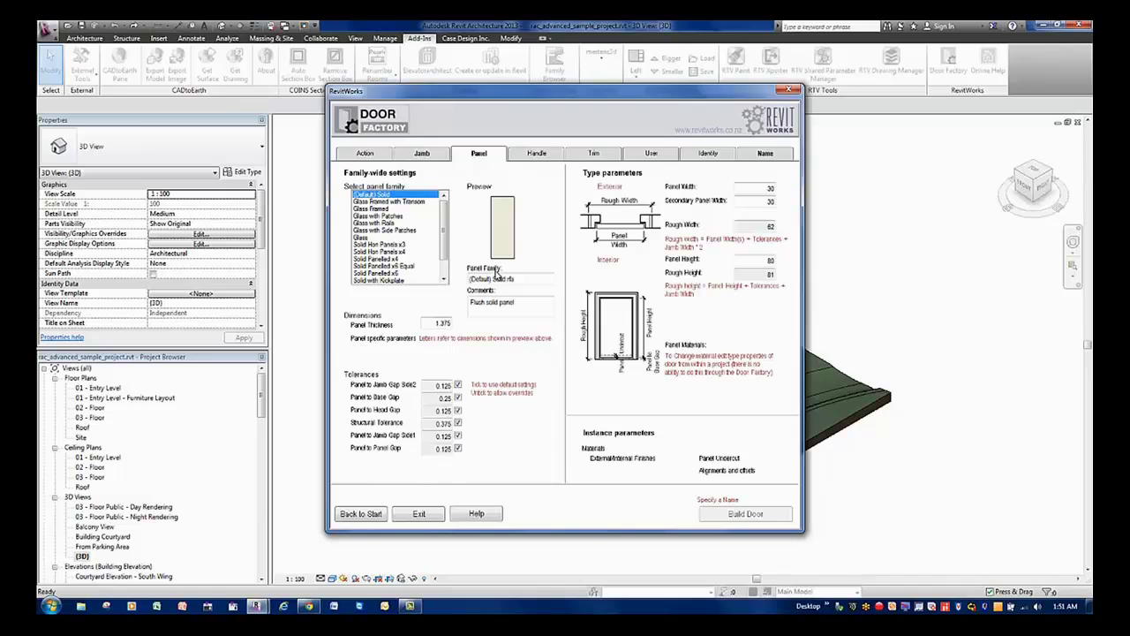
pyautogui.click(405, 203)
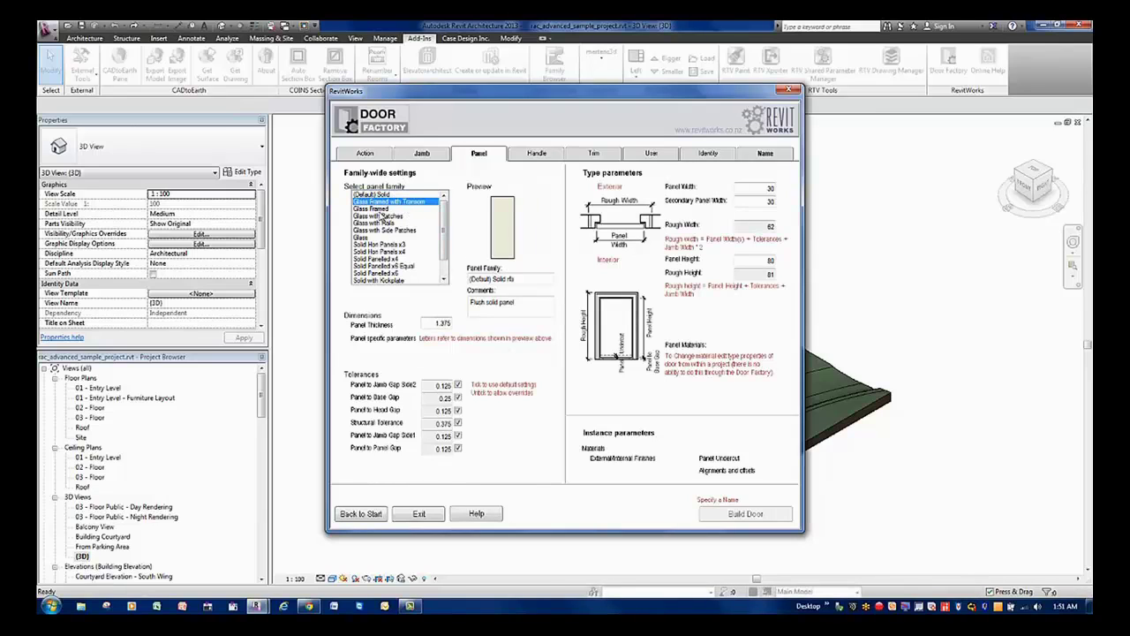
pyautogui.click(378, 209)
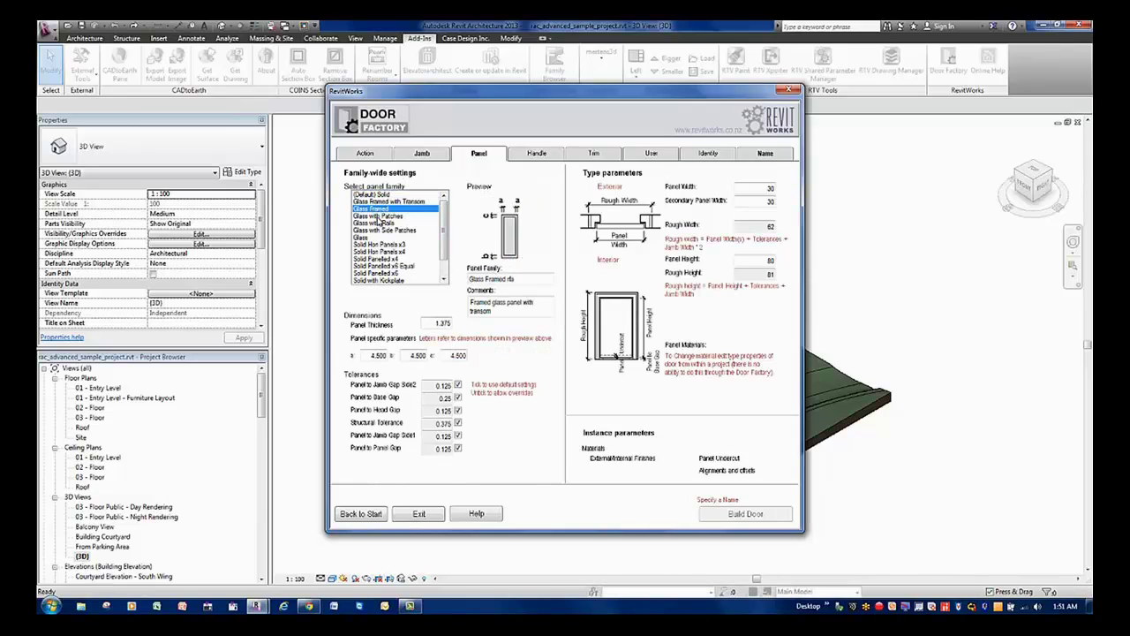
pyautogui.click(380, 217)
pyautogui.click(378, 223)
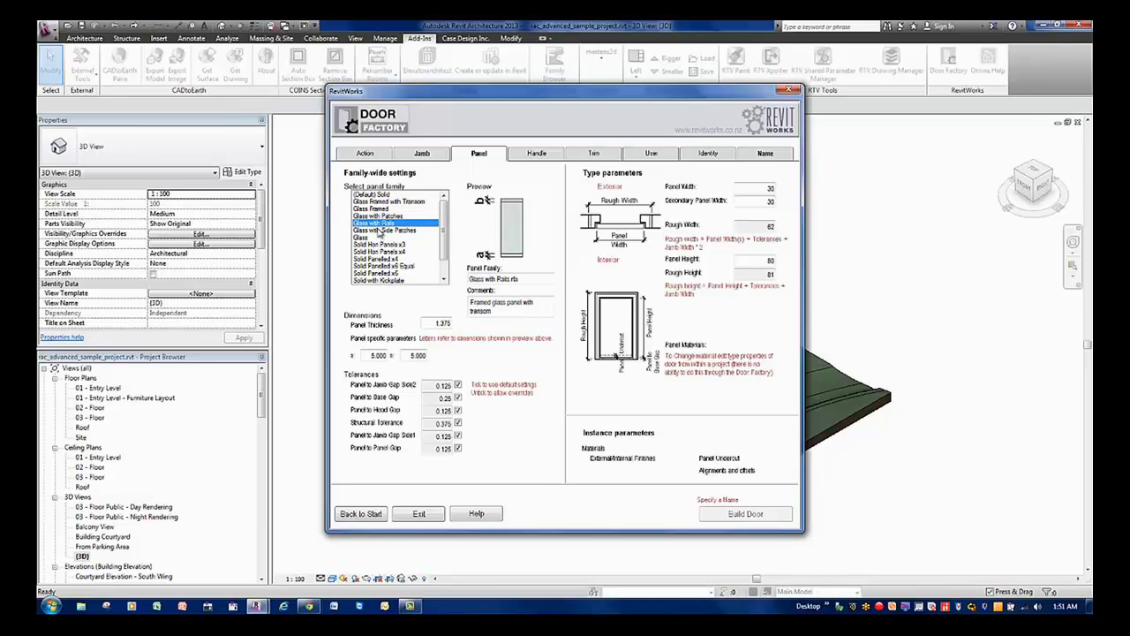
pyautogui.click(380, 230)
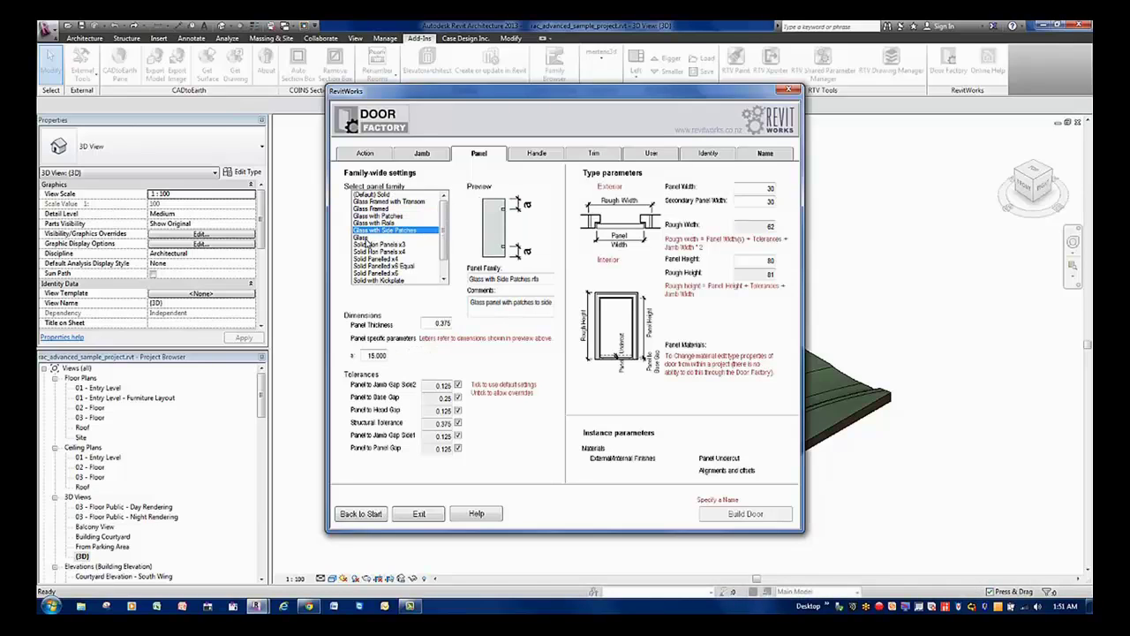
pyautogui.click(364, 238)
pyautogui.click(387, 245)
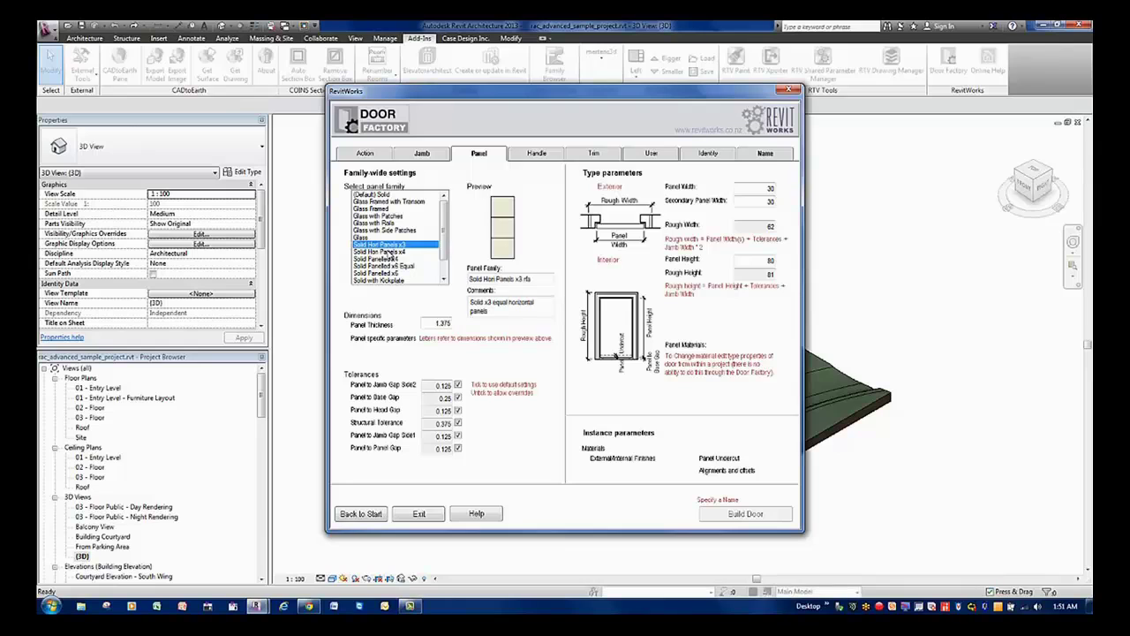
pyautogui.click(386, 251)
pyautogui.click(386, 259)
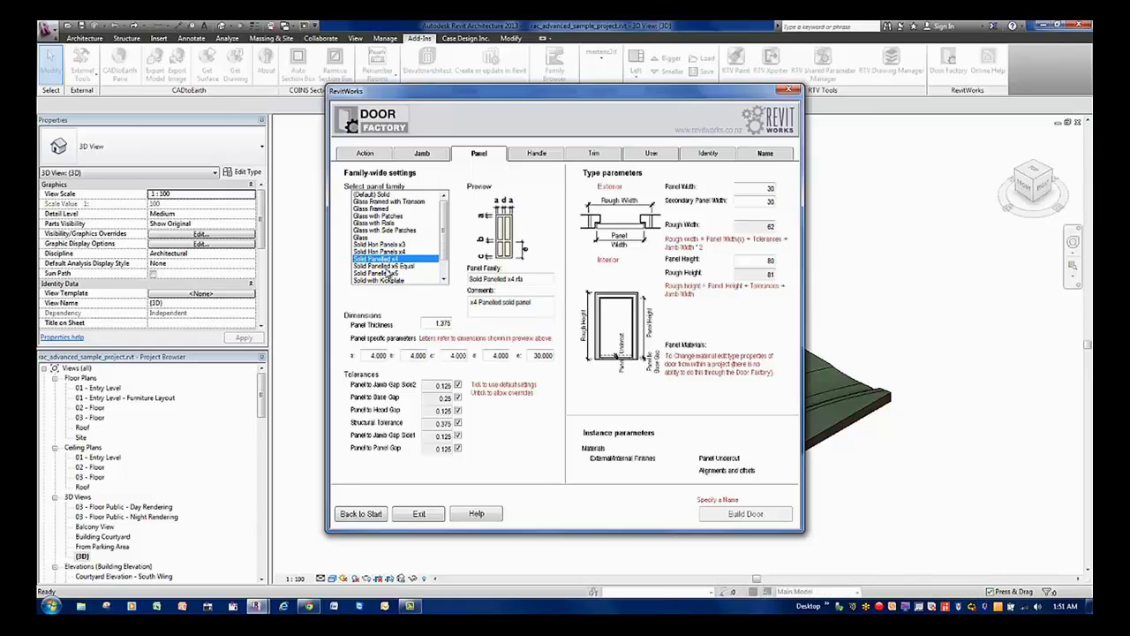
pyautogui.click(386, 266)
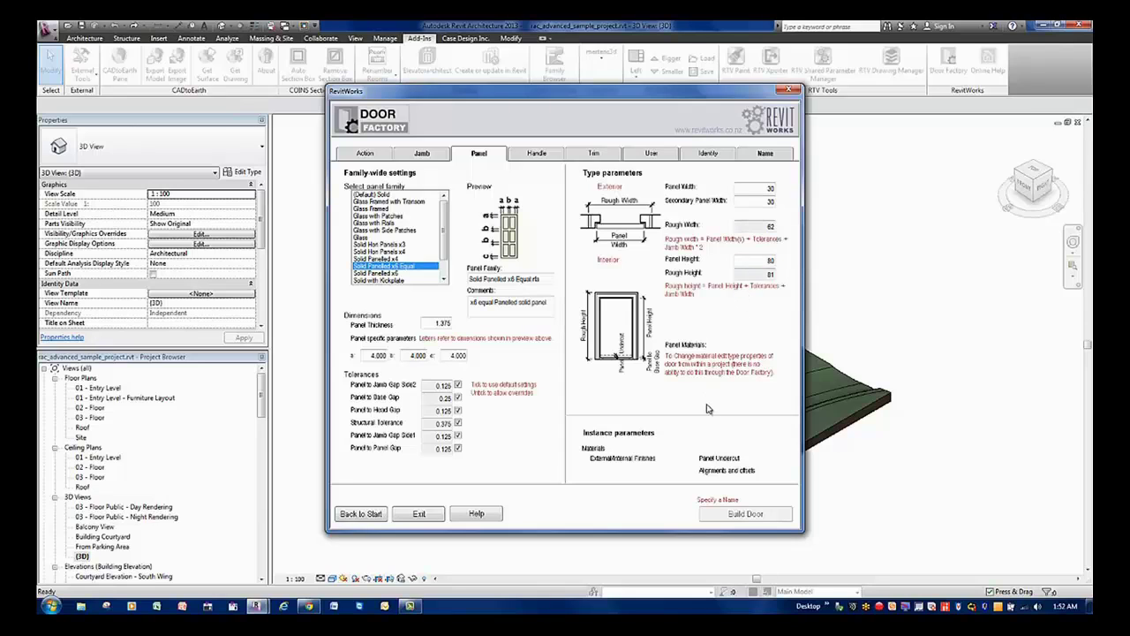
# Step: Compare several swing-side handles and settle on Slider Pull Internal
pyautogui.click(538, 157)
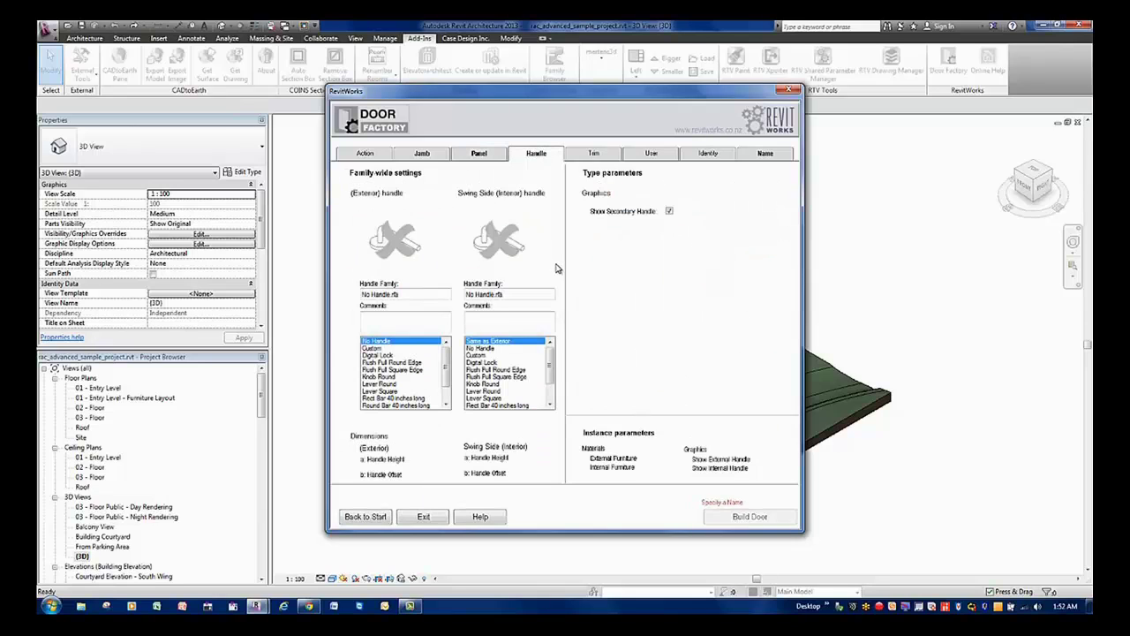
pyautogui.click(378, 349)
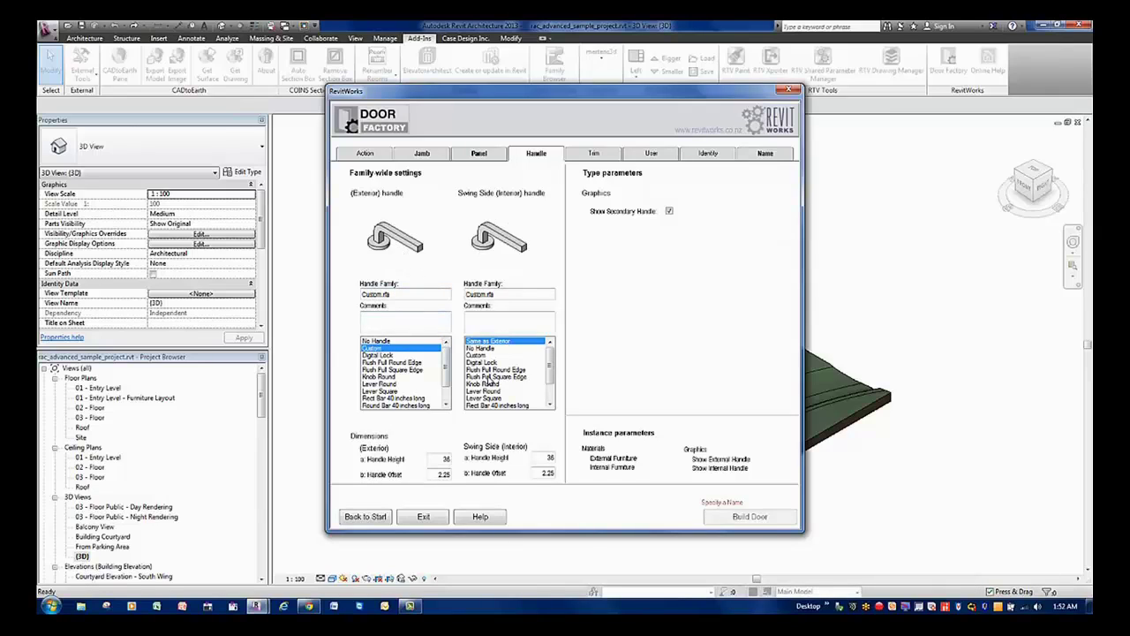
pyautogui.click(486, 384)
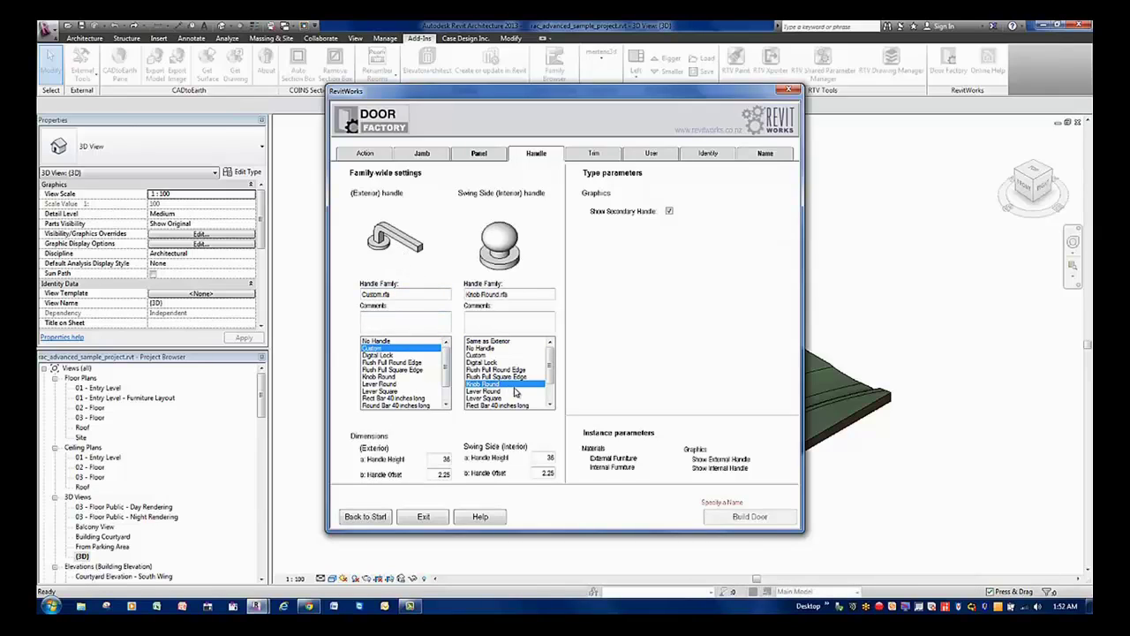
pyautogui.scroll(-2, 549, 372)
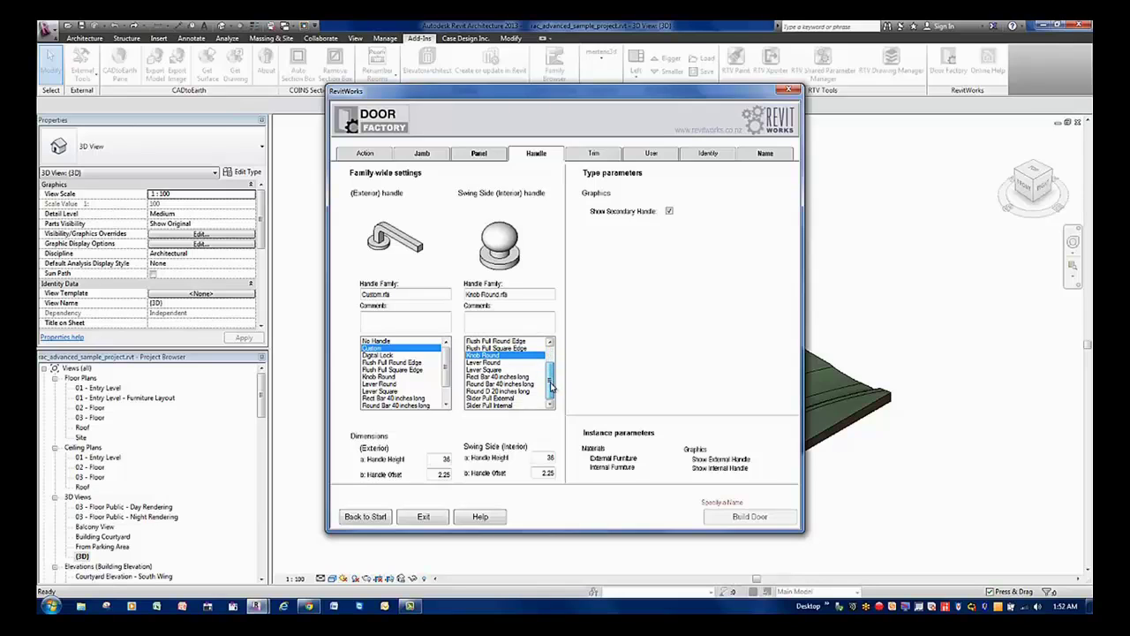
pyautogui.click(520, 385)
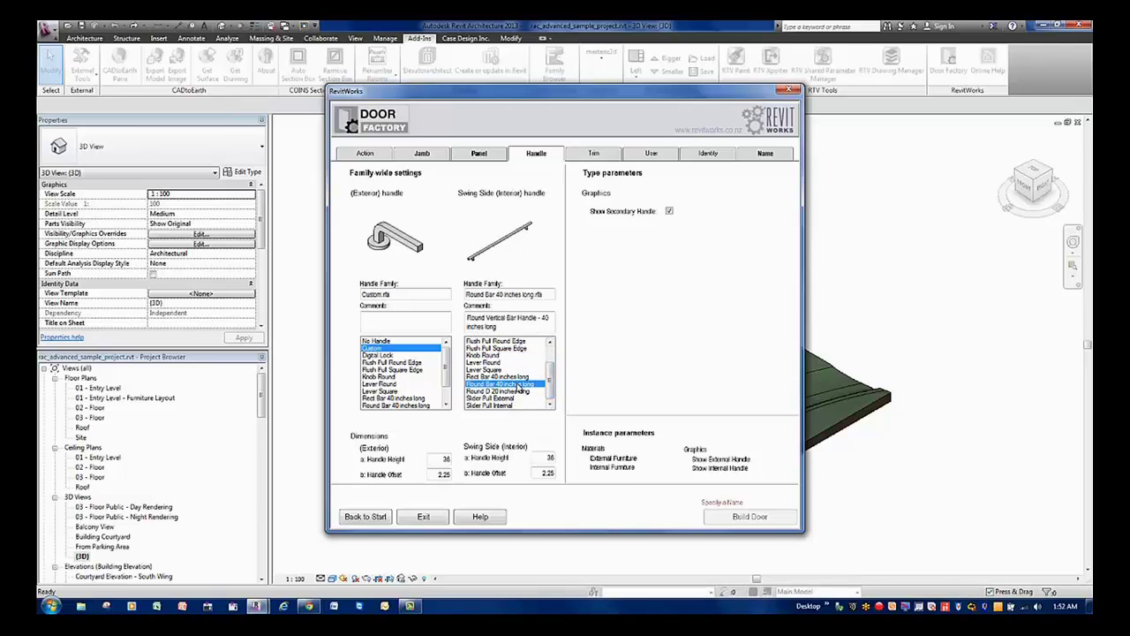
pyautogui.click(516, 378)
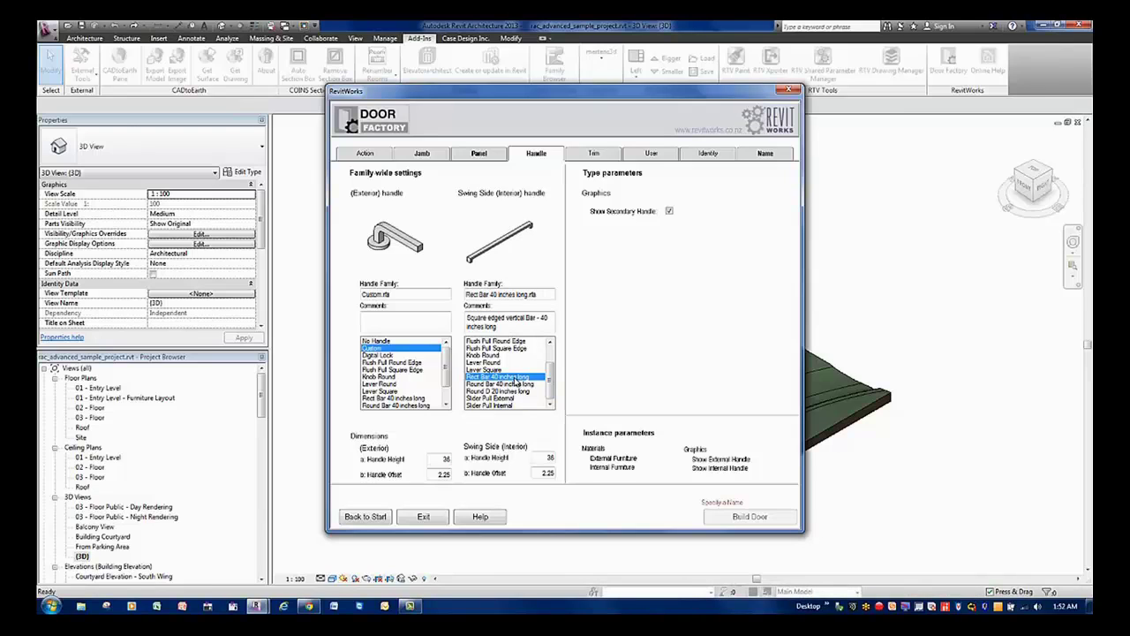
pyautogui.click(534, 398)
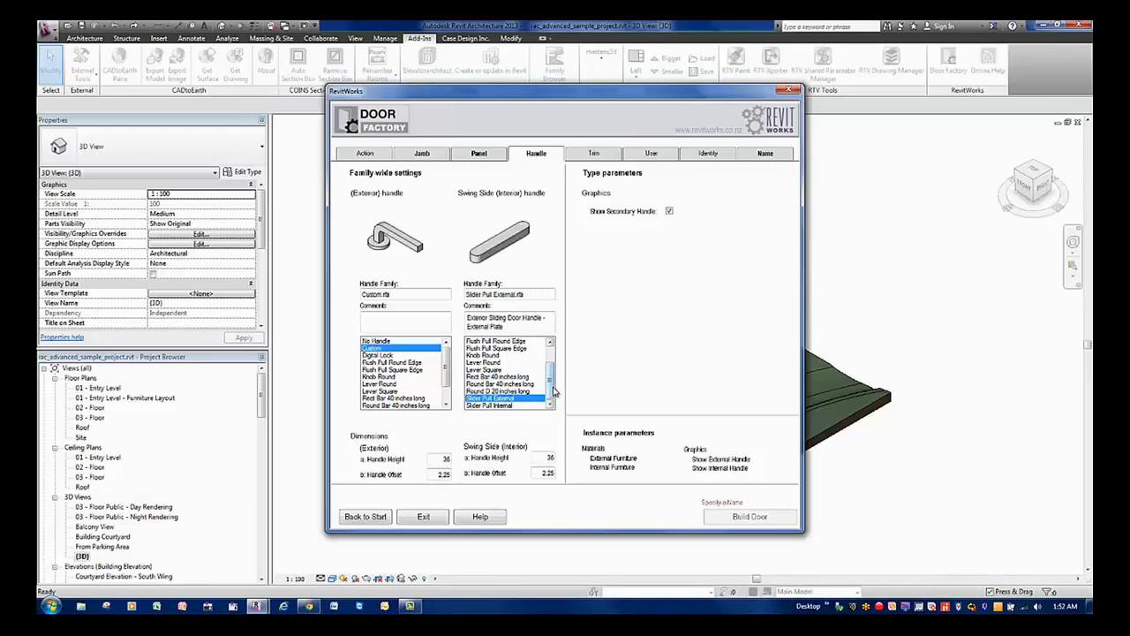
pyautogui.click(500, 405)
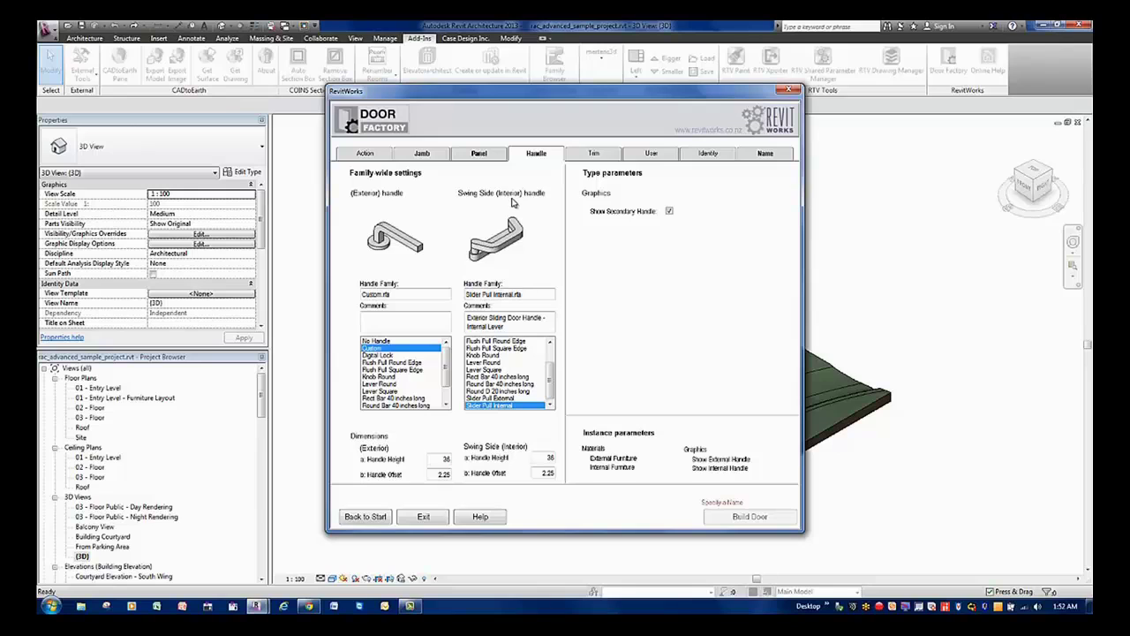
pyautogui.click(500, 398)
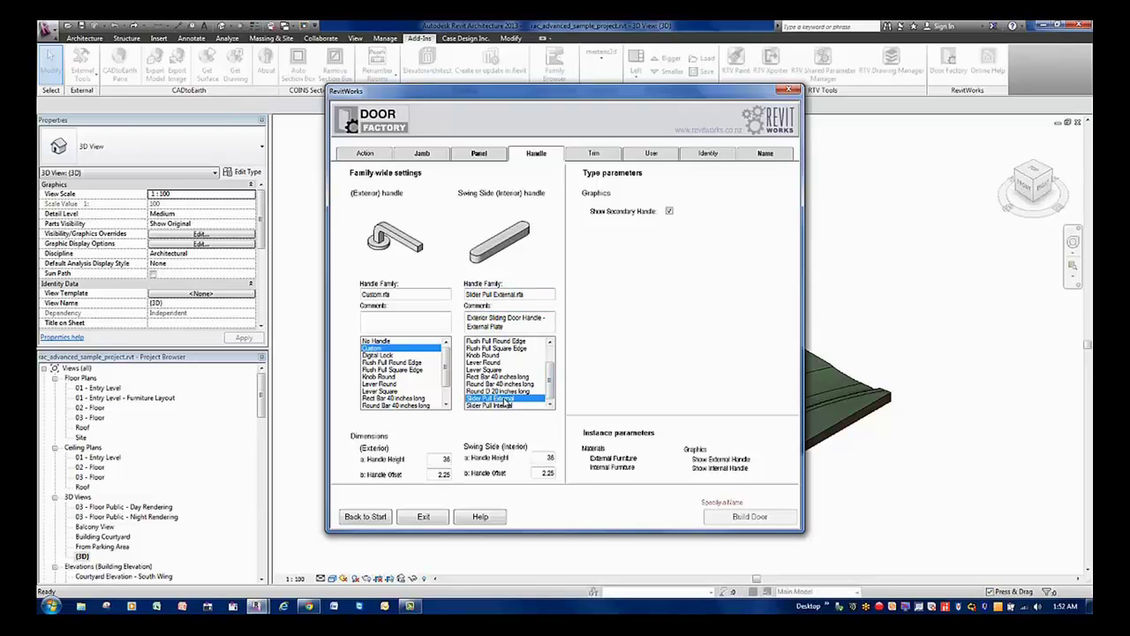
pyautogui.click(505, 405)
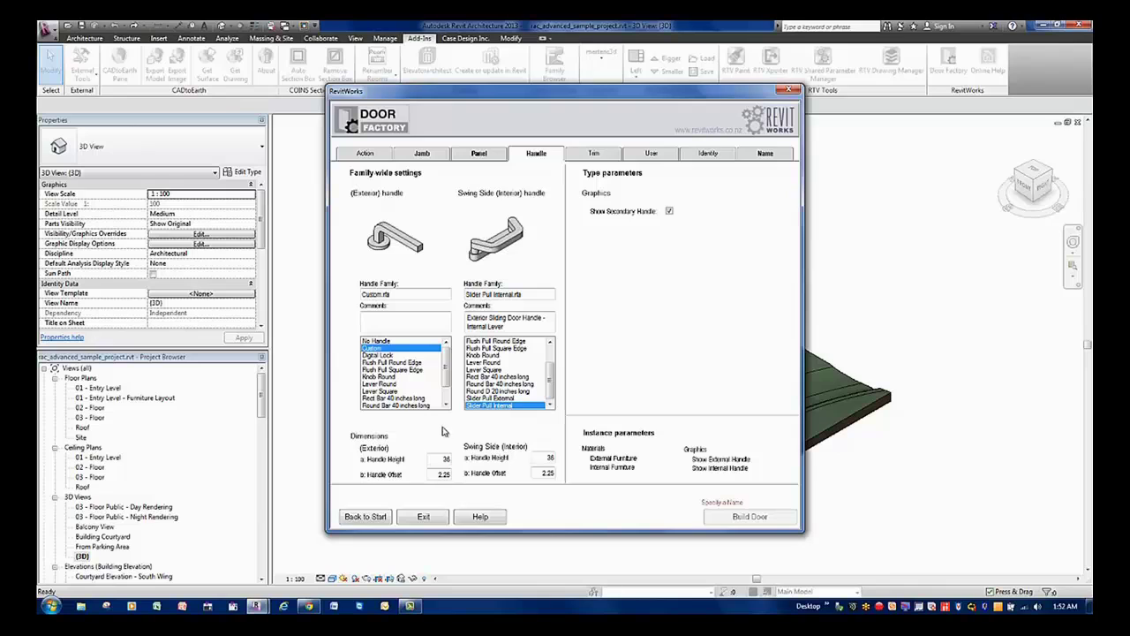
# Step: Set the exterior handle to Rect Bar 40 inches long at handle height 56
pyautogui.scroll(-1, 399, 377)
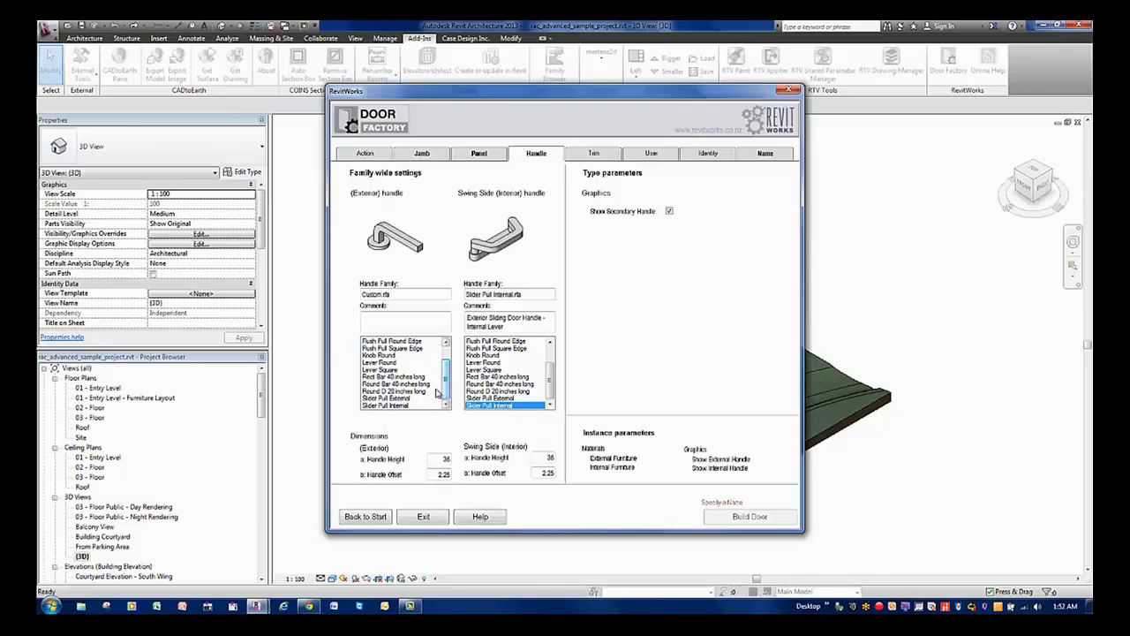
pyautogui.click(419, 391)
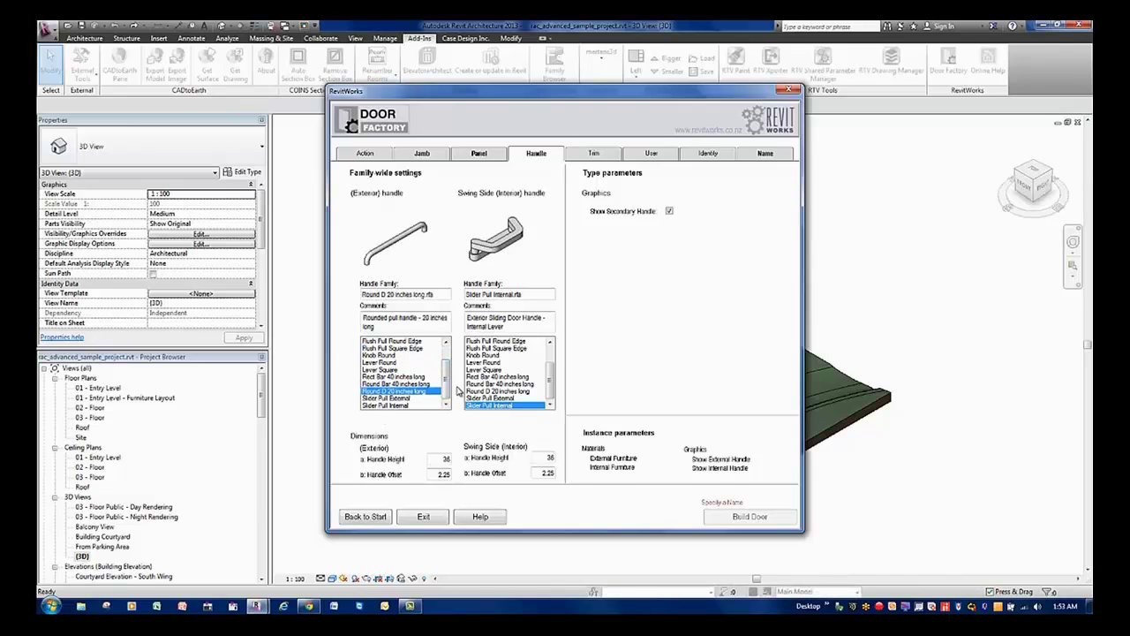
pyautogui.click(415, 383)
pyautogui.click(413, 377)
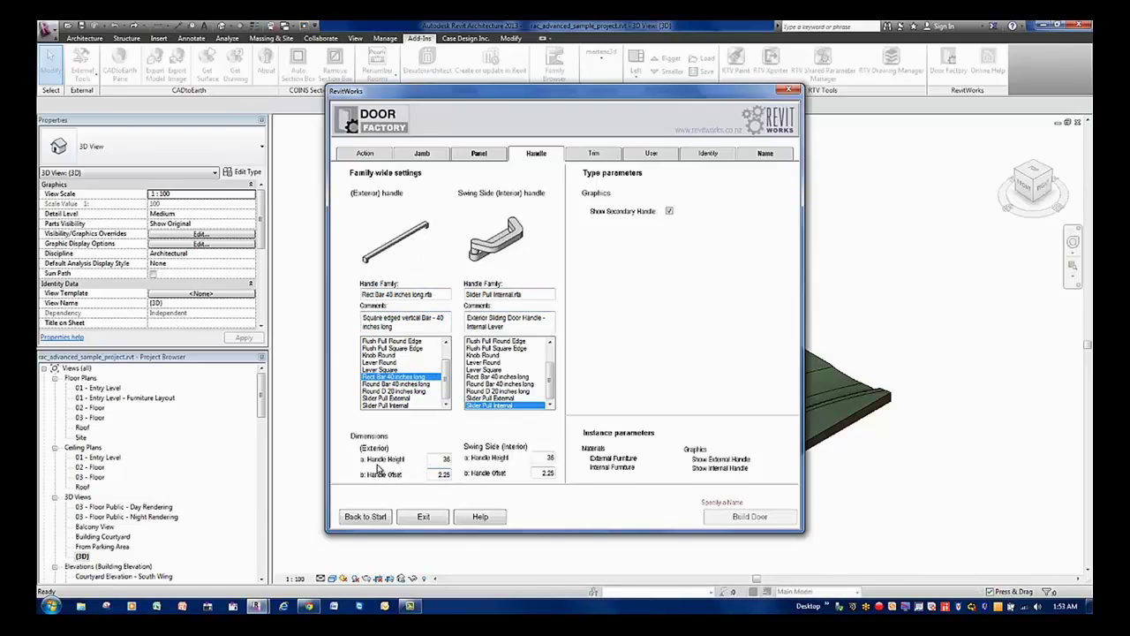
pyautogui.doubleClick(441, 458)
# Step: Give the trim a Flat exterior profile and, after trying Custom, a Splayed swing-side profile
pyautogui.click(605, 156)
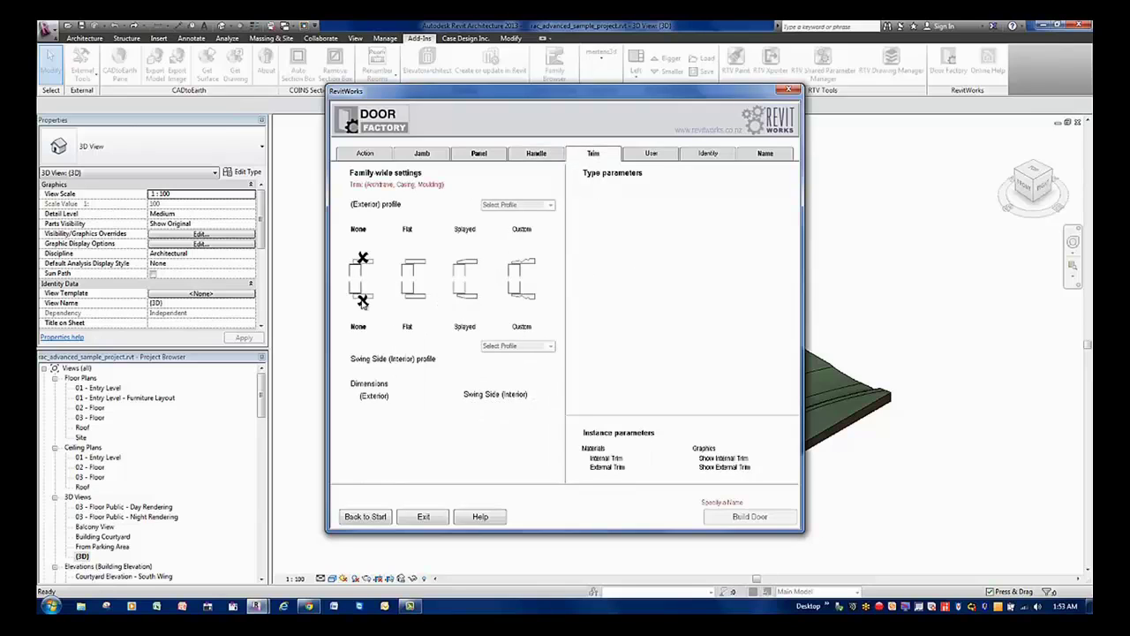
pyautogui.click(411, 279)
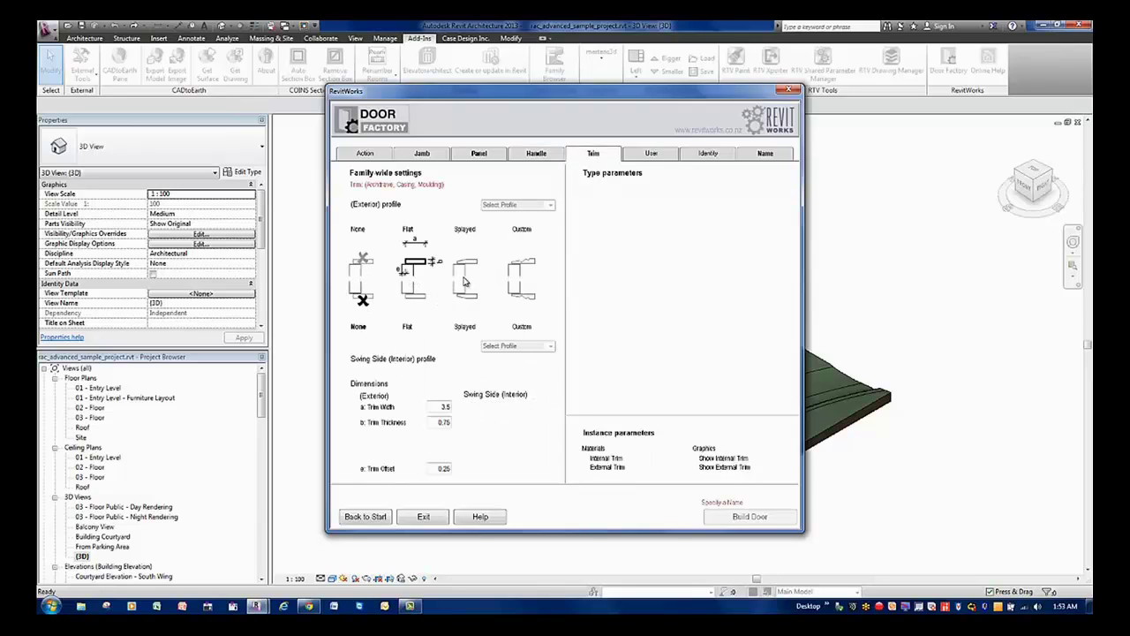
pyautogui.click(468, 305)
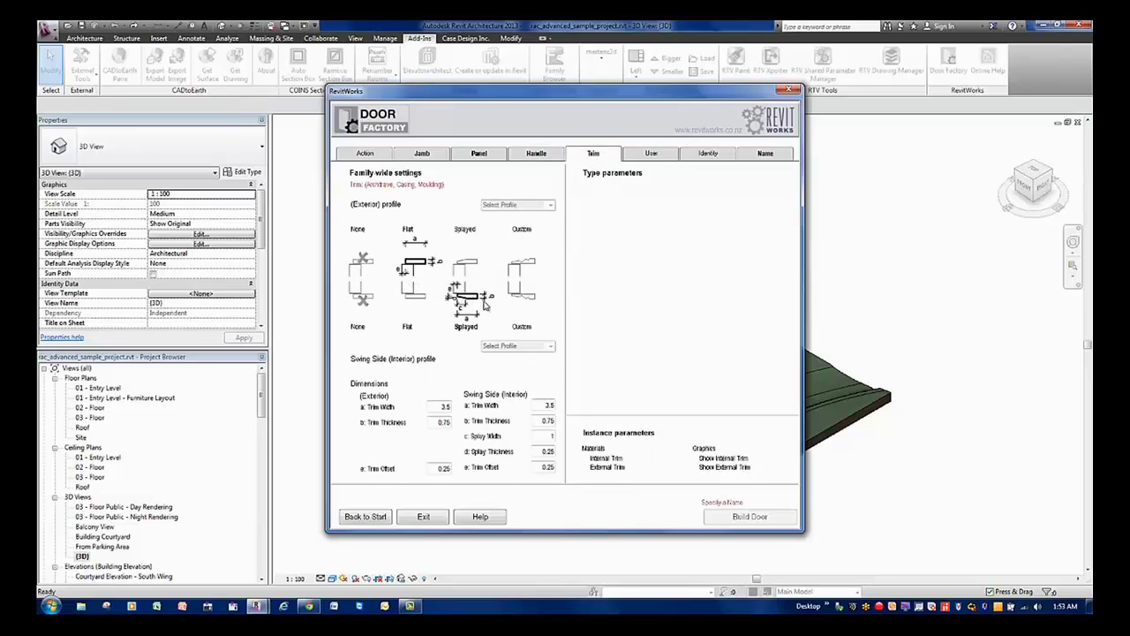
pyautogui.click(545, 302)
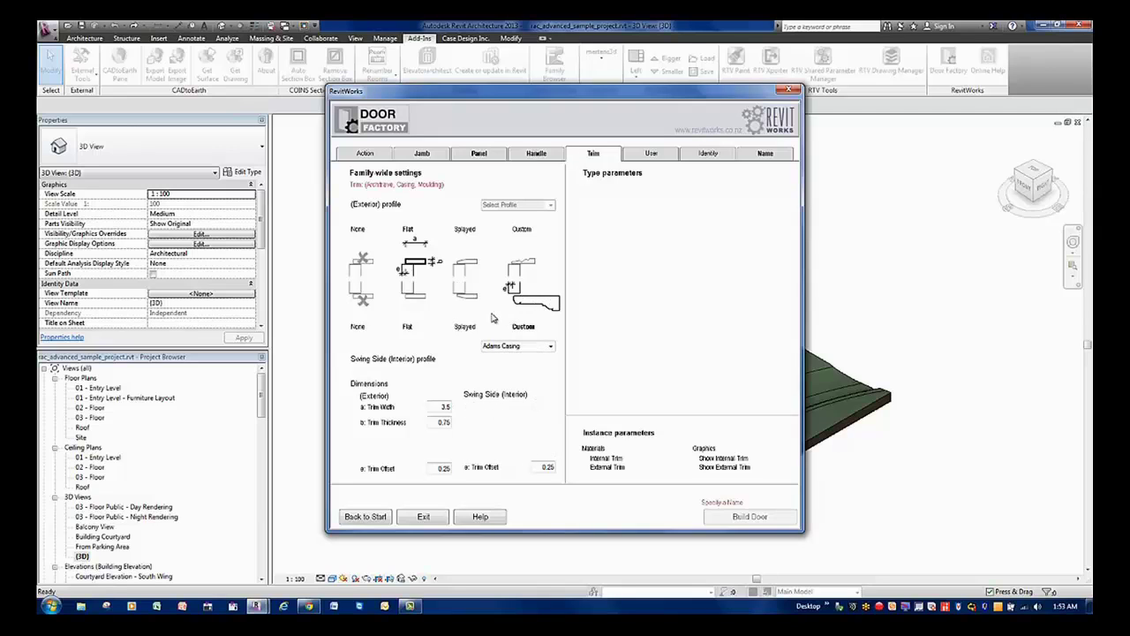
pyautogui.click(467, 305)
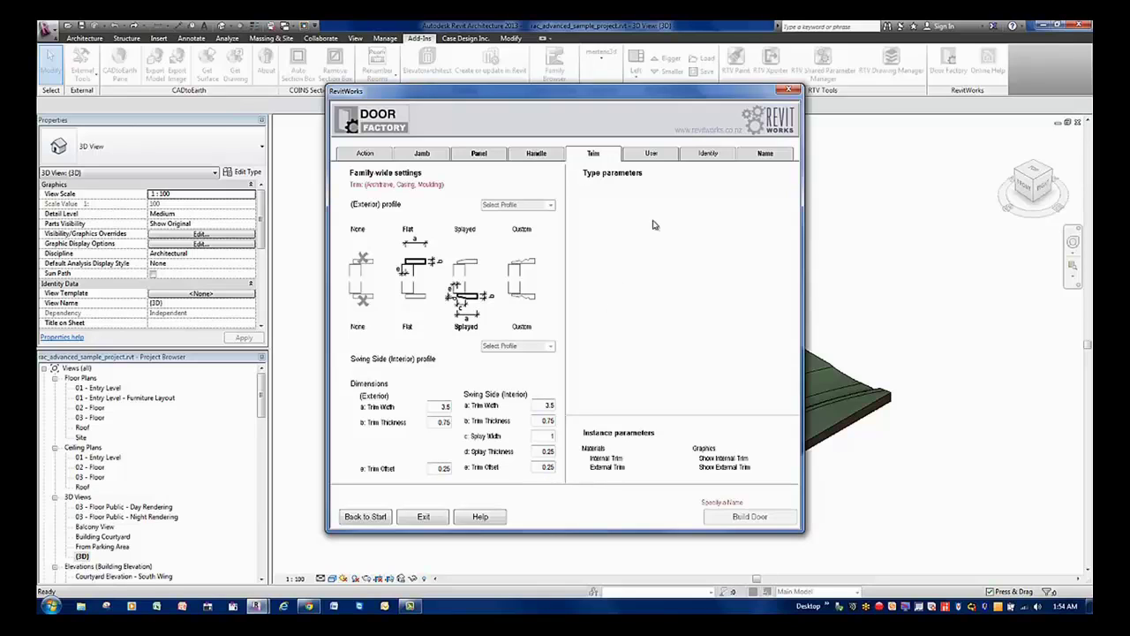
# Step: Preview each User Component 1 option, from Cill Timber to Overpanel, then leave it unassigned
pyautogui.click(653, 154)
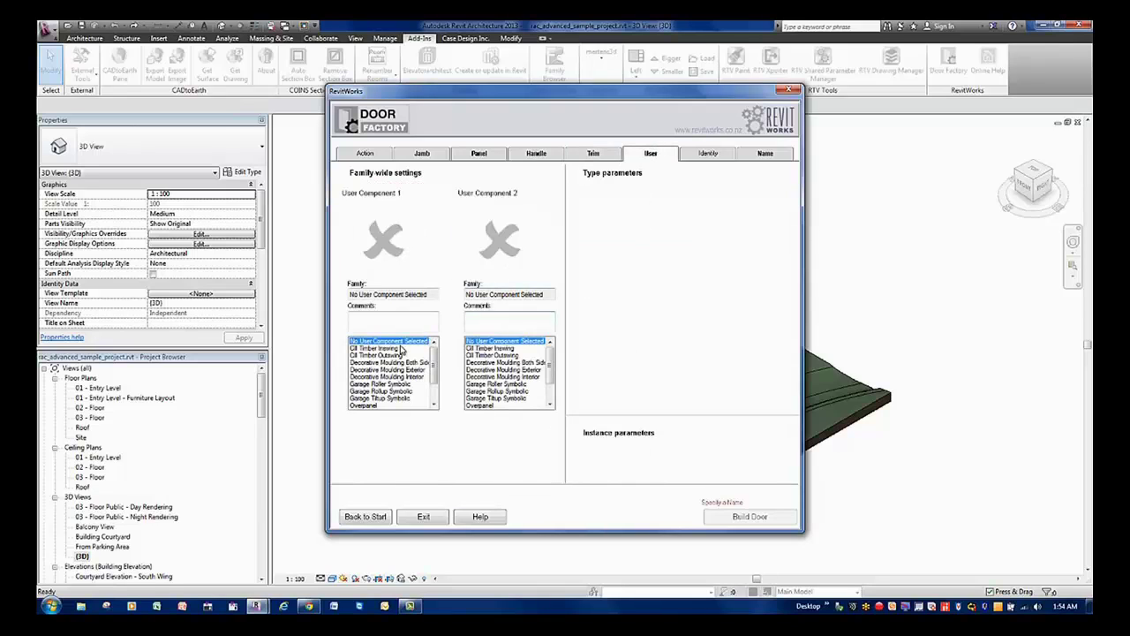
pyautogui.click(377, 348)
pyautogui.click(378, 355)
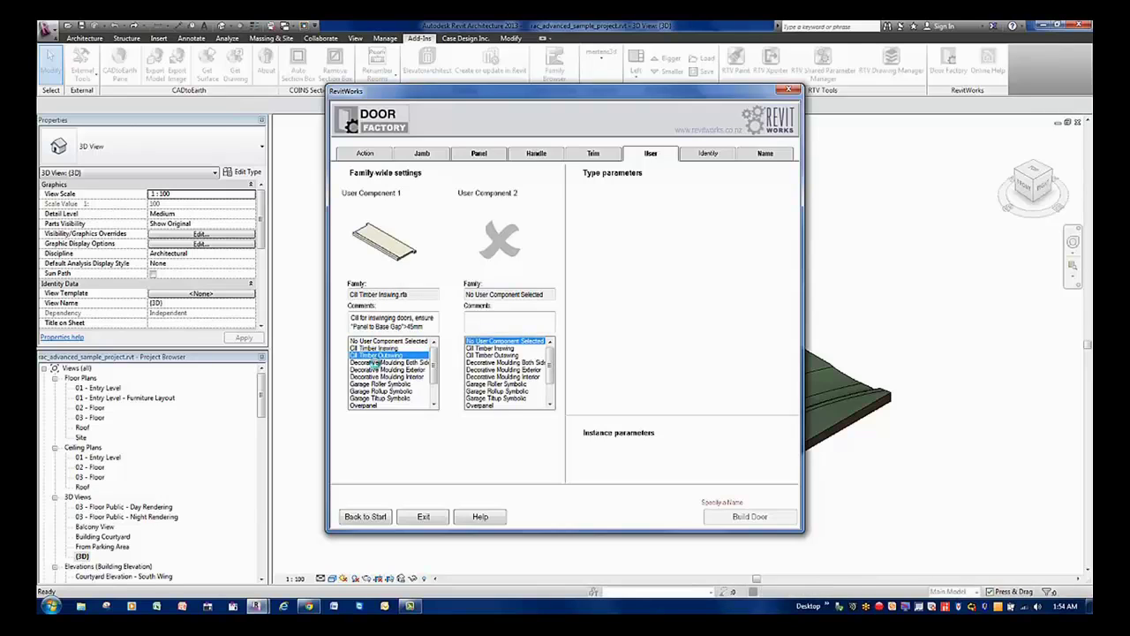
pyautogui.click(376, 362)
pyautogui.click(376, 369)
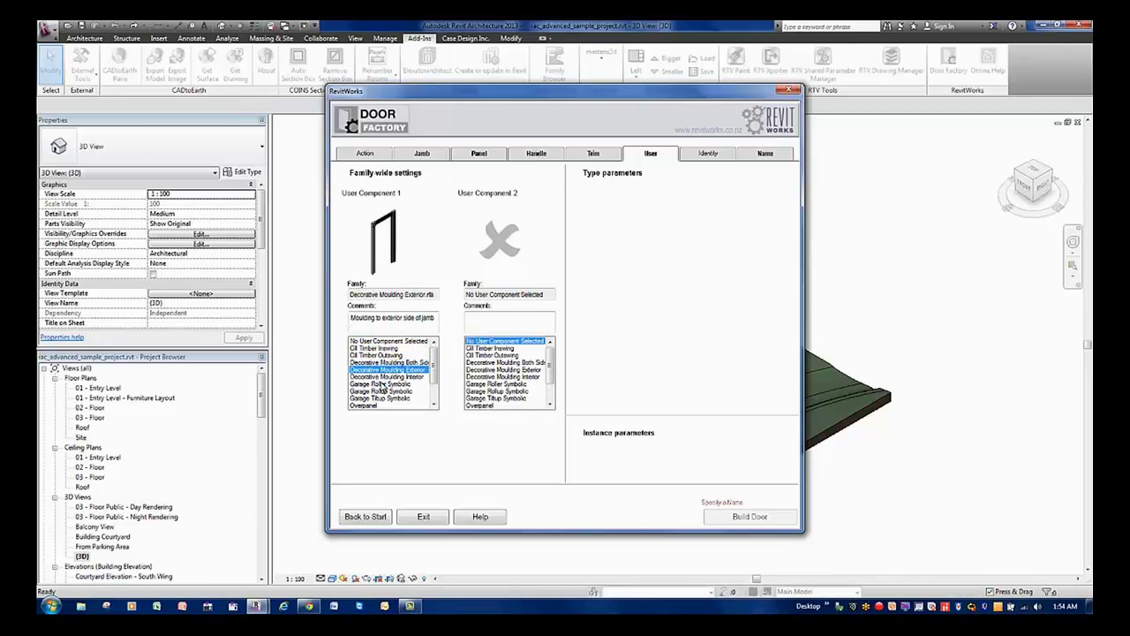
pyautogui.click(380, 384)
pyautogui.click(383, 391)
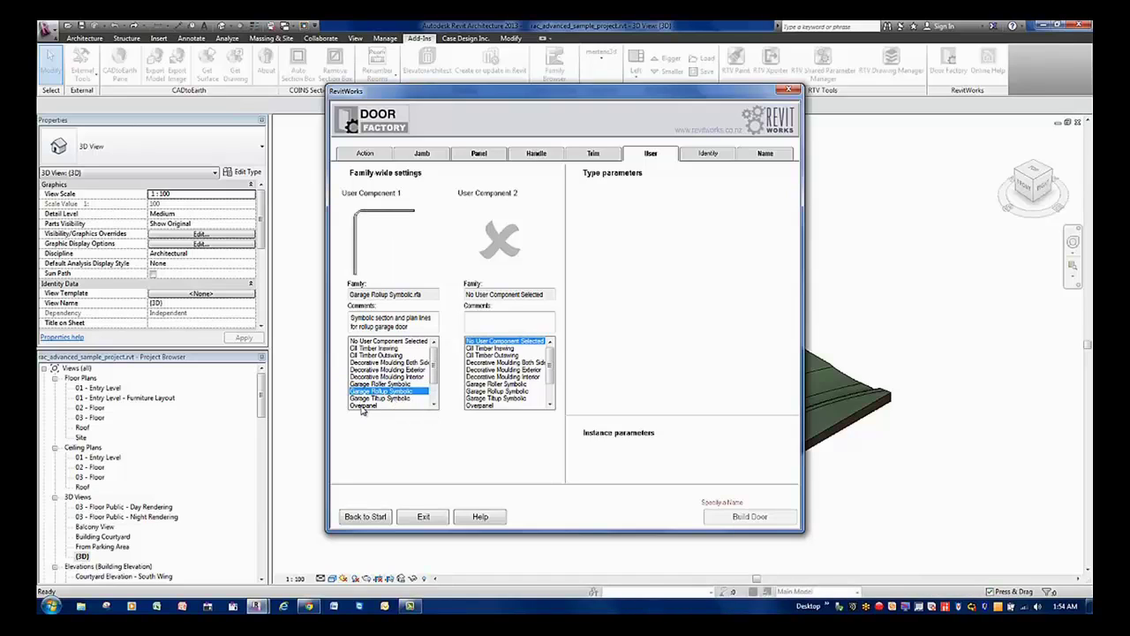
pyautogui.click(366, 399)
pyautogui.click(364, 405)
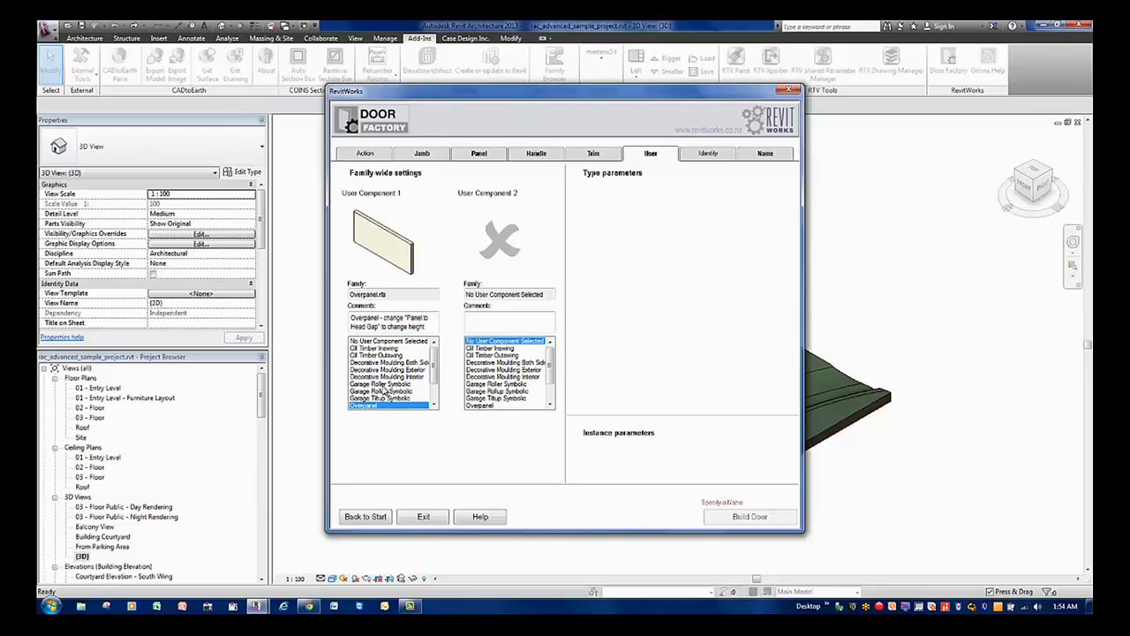
pyautogui.click(412, 343)
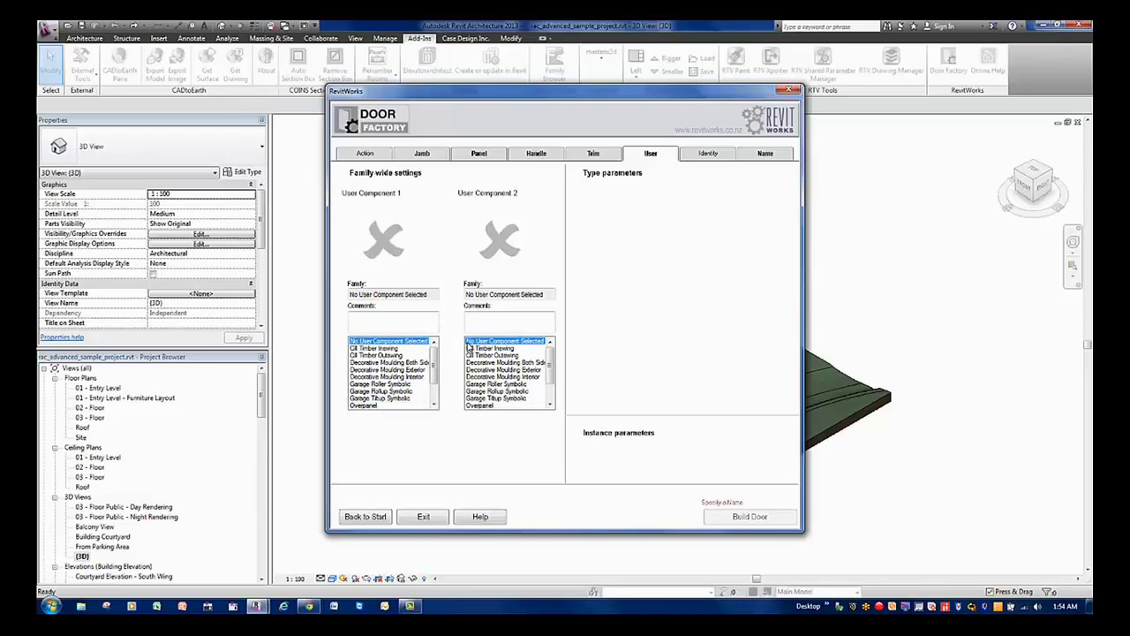
# Step: In the Identity settings, change the door's Function from Interior to Exterior
pyautogui.click(708, 154)
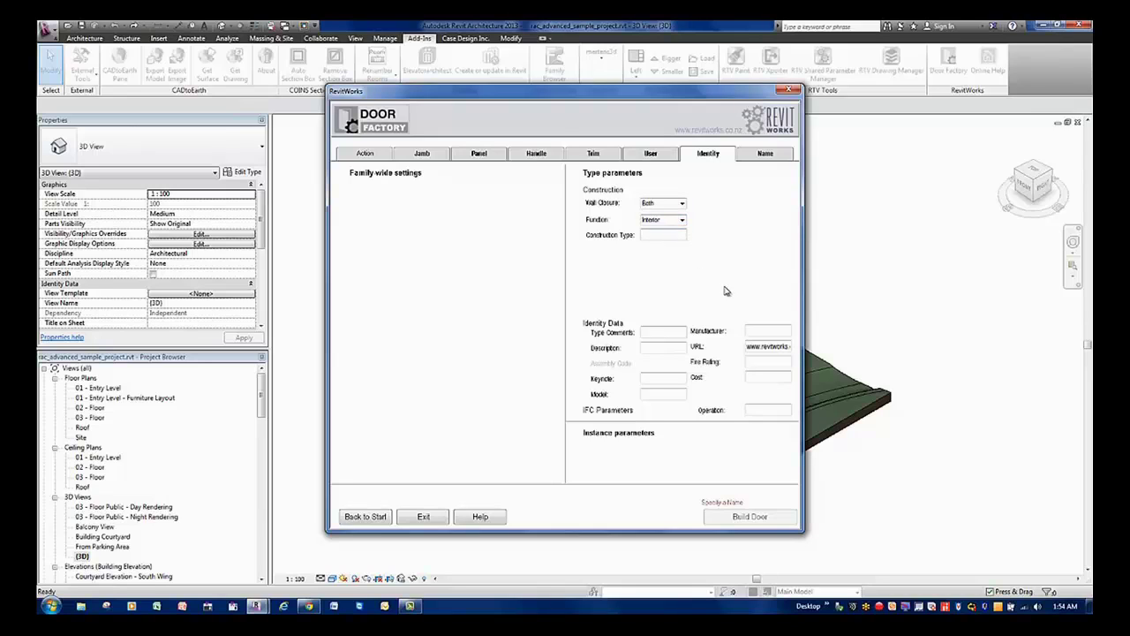
pyautogui.click(683, 222)
pyautogui.click(657, 236)
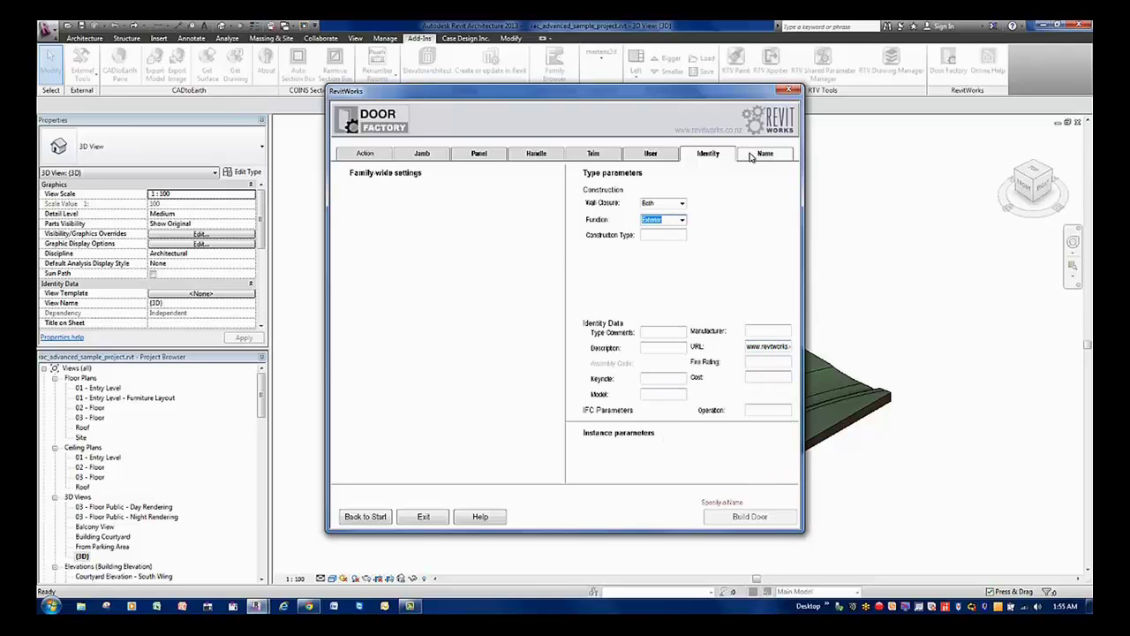
# Step: Fill in the suggested family name and delete the default Type 1
pyautogui.click(747, 156)
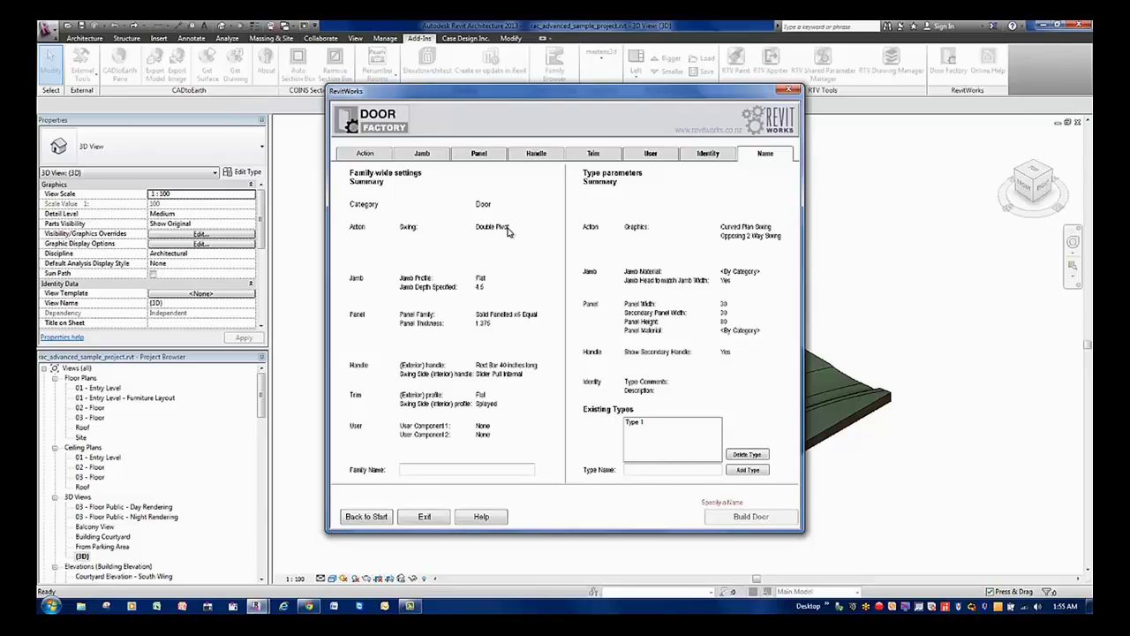
pyautogui.click(468, 469)
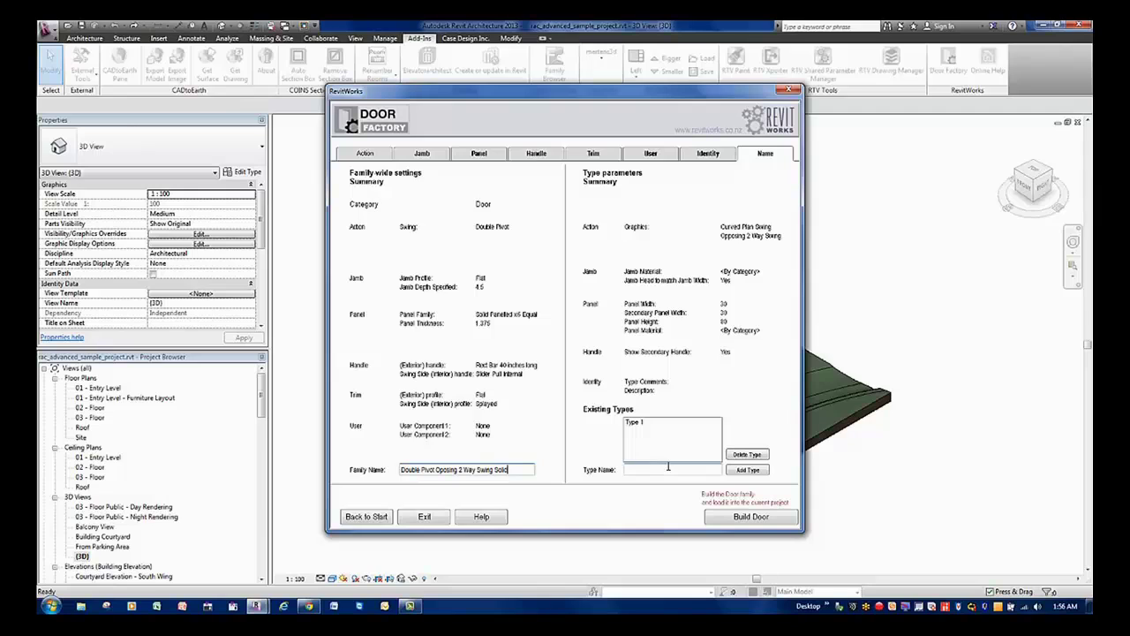
pyautogui.click(645, 423)
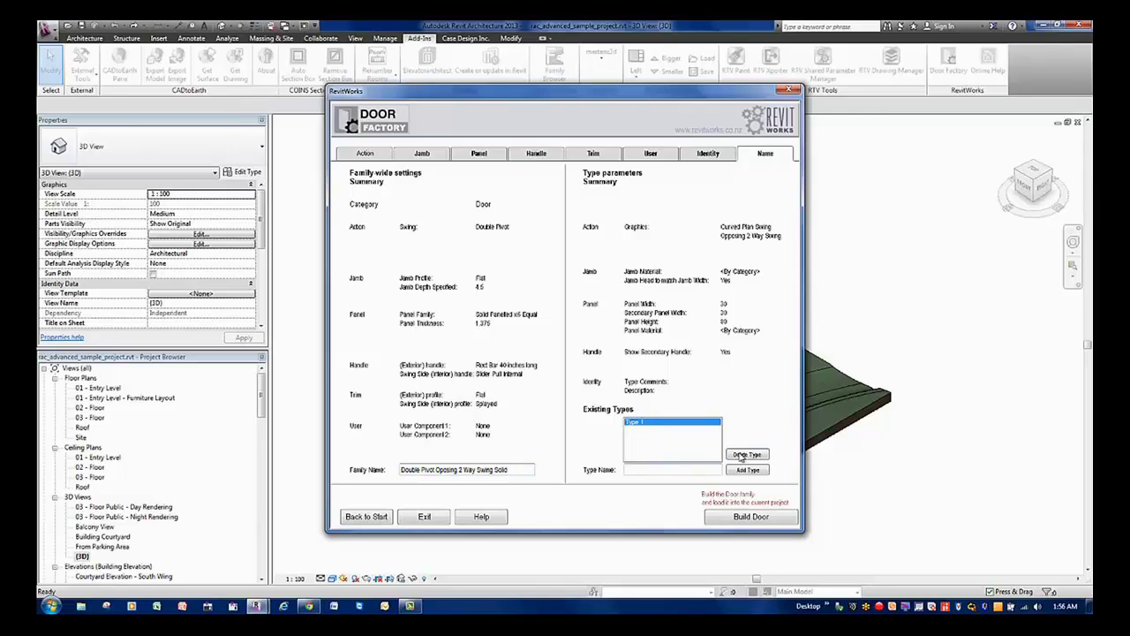
pyautogui.click(747, 453)
# Step: Add a 60" x 80" door type, build the door family, and leave the build page
pyautogui.click(658, 472)
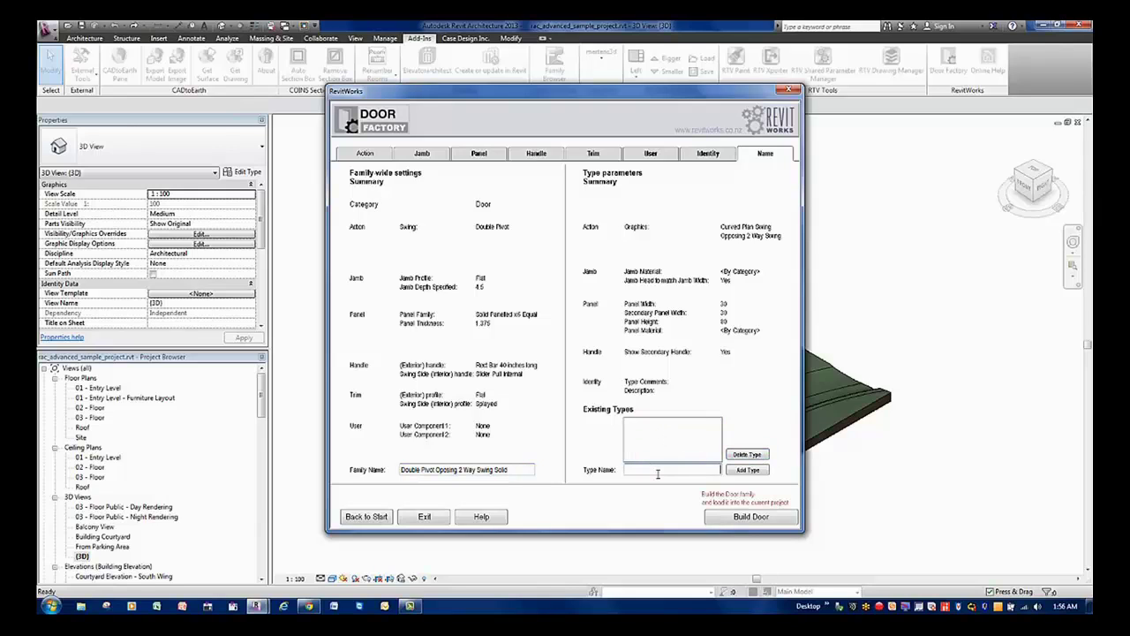
pyautogui.click(749, 470)
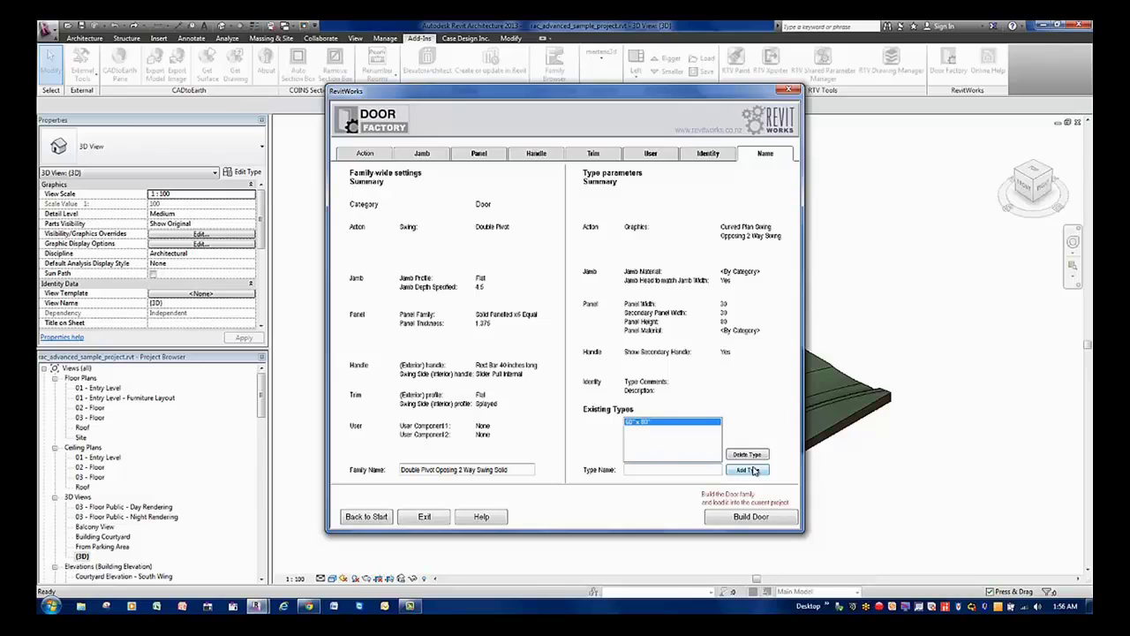
pyautogui.click(752, 519)
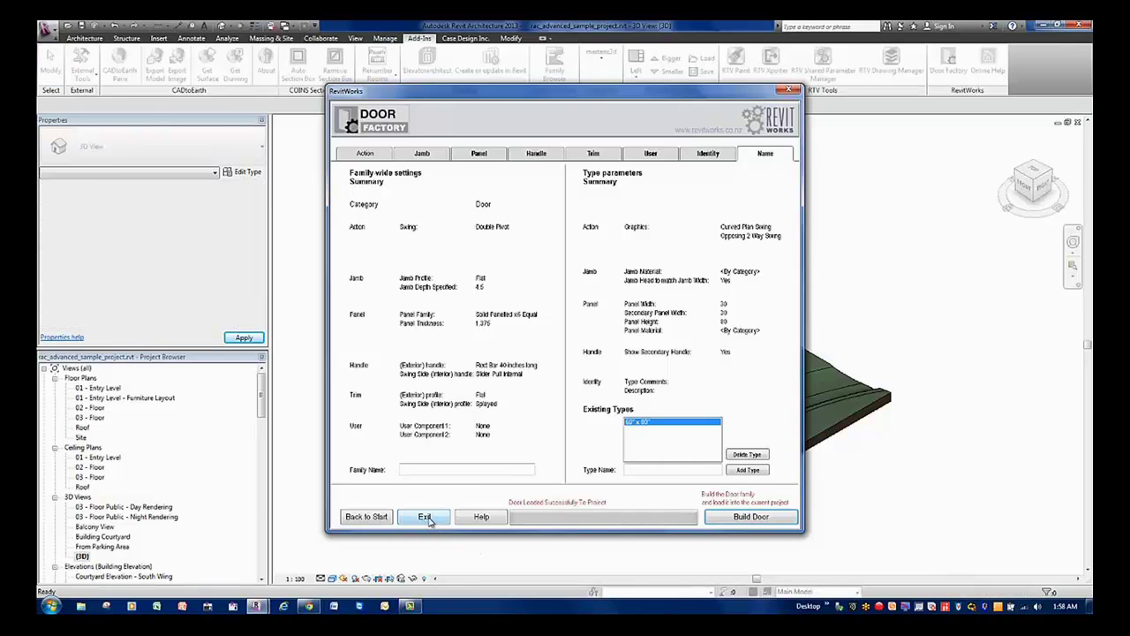
pyautogui.click(426, 517)
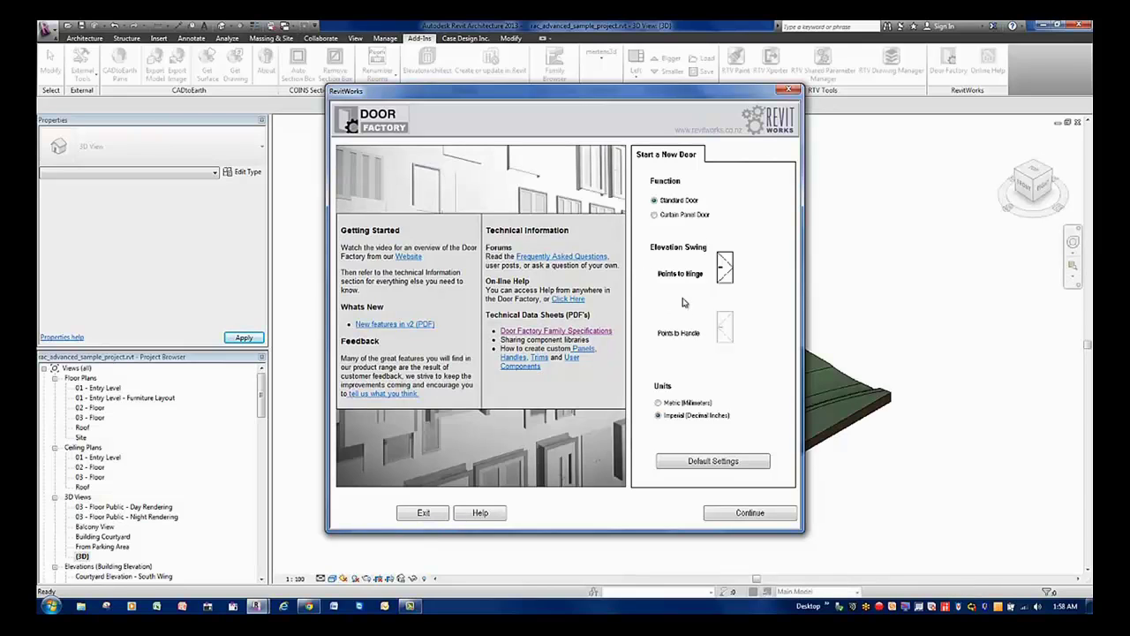
# Step: Close Door Factory, set the plan's Detail Level to Medium then Fine, and enter 'Paint' as the material
pyautogui.click(432, 517)
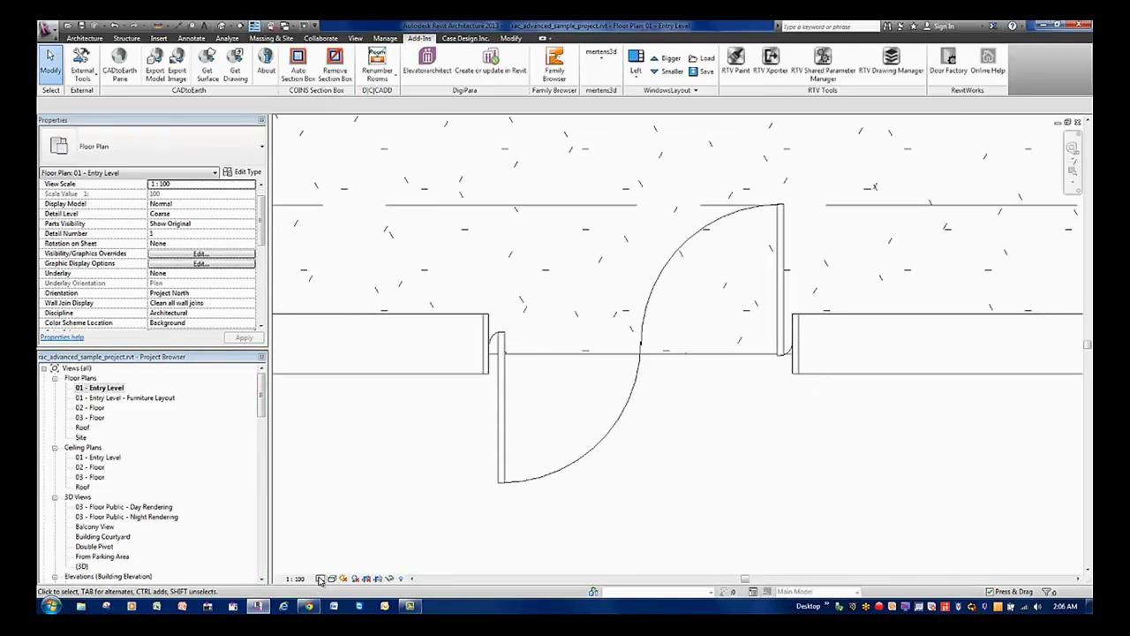
pyautogui.click(331, 578)
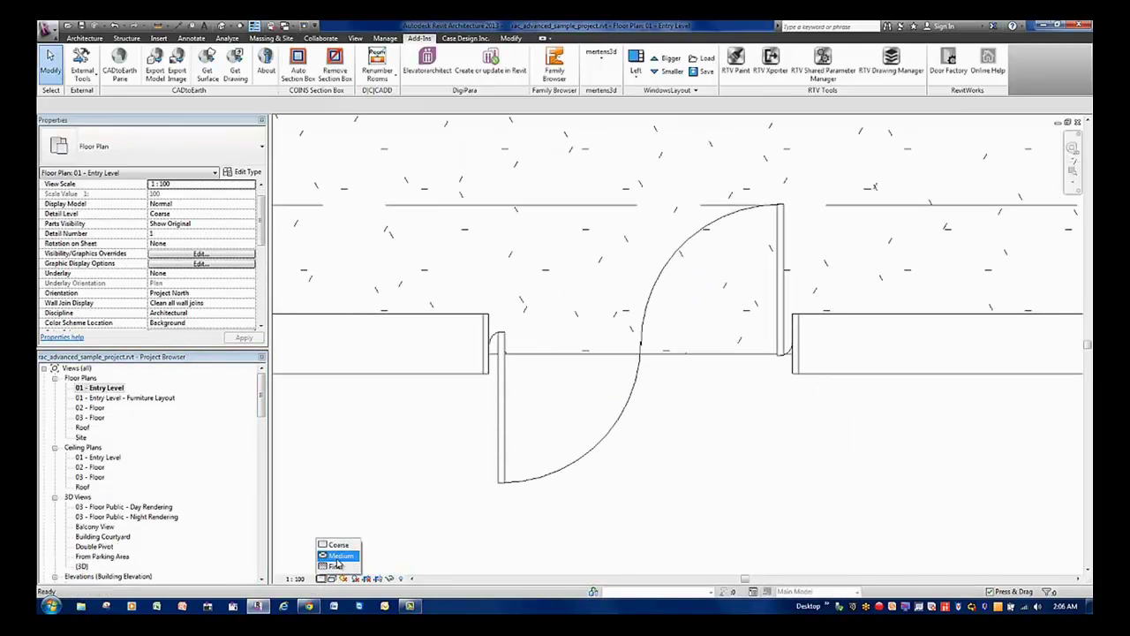
pyautogui.click(339, 555)
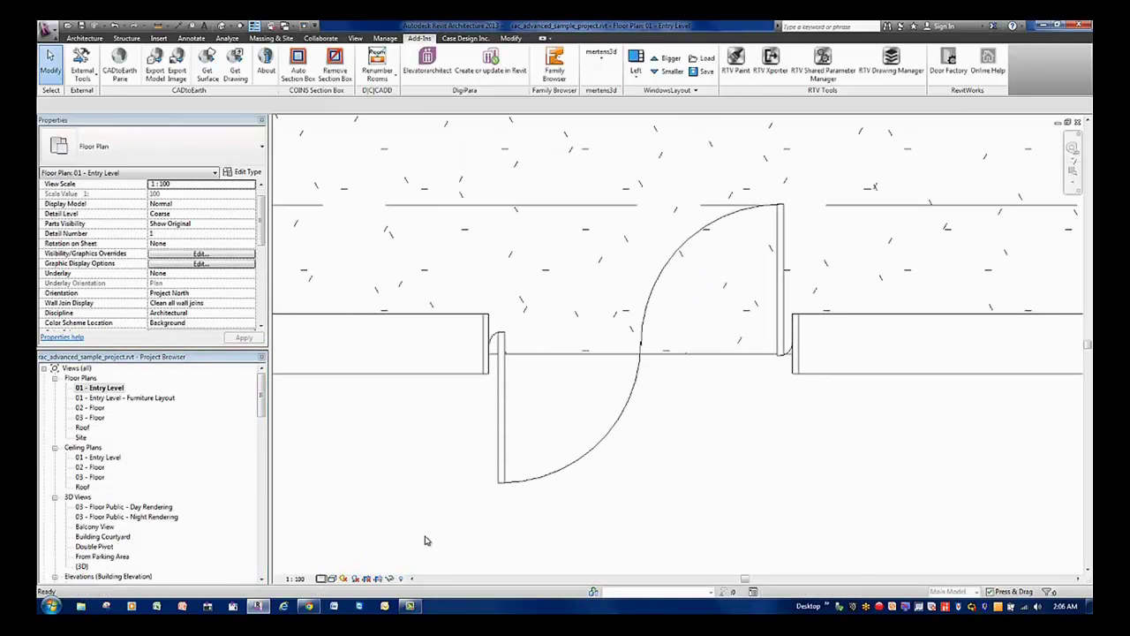
pyautogui.click(331, 578)
pyautogui.click(353, 565)
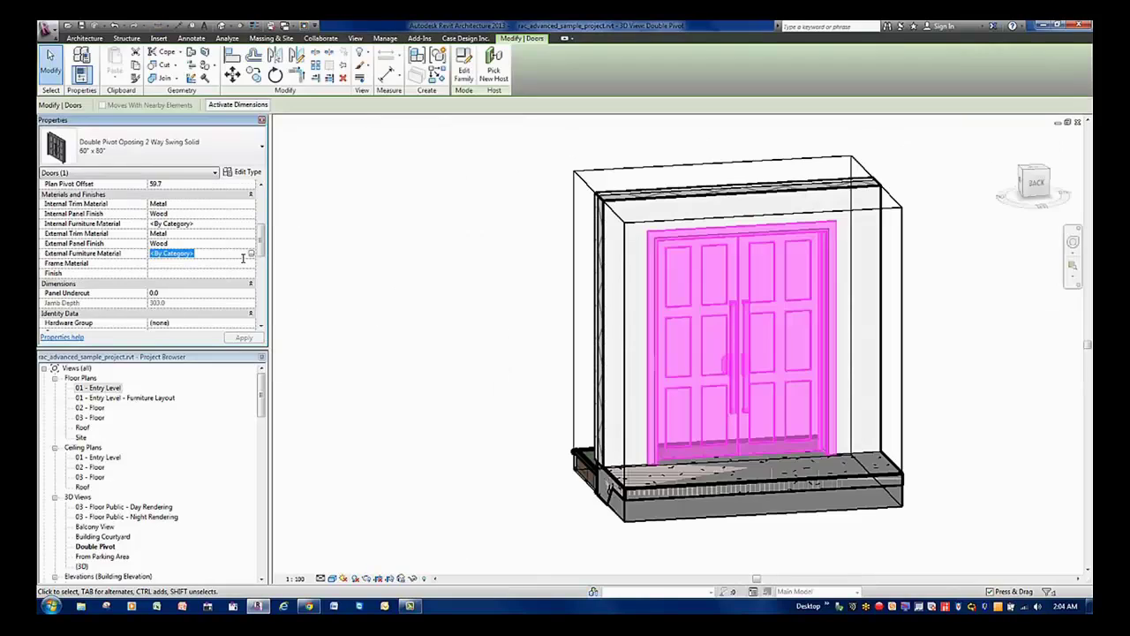
pyautogui.write('Paint - White Matte')
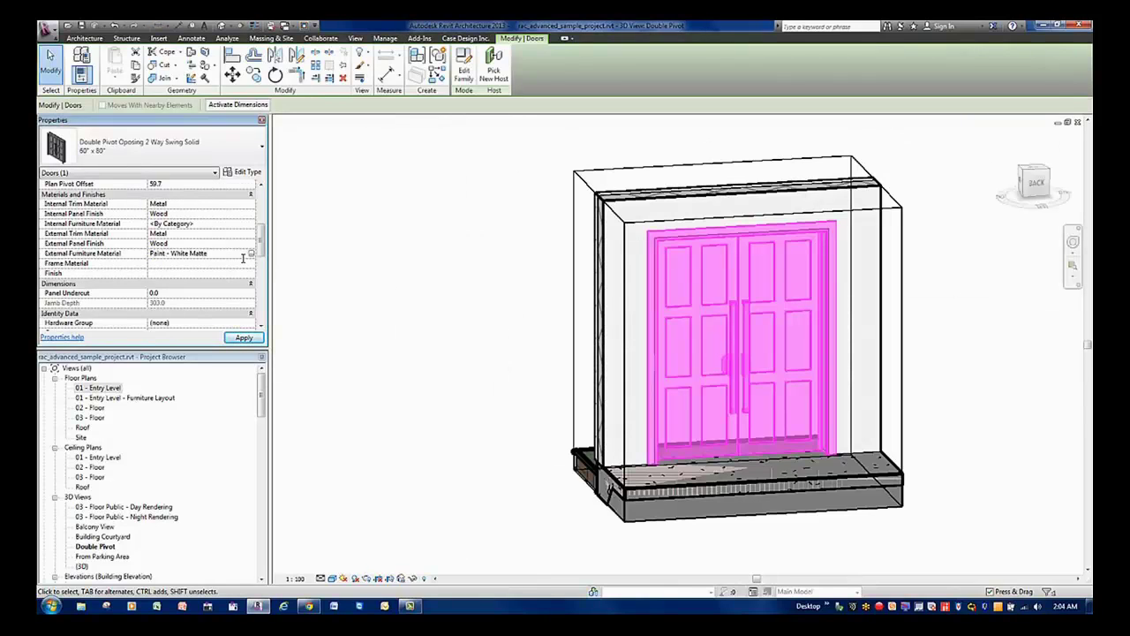
# Step: Make Paint - White Matte the External Furniture Material and relaunch Door Factory for a new door
pyautogui.click(239, 256)
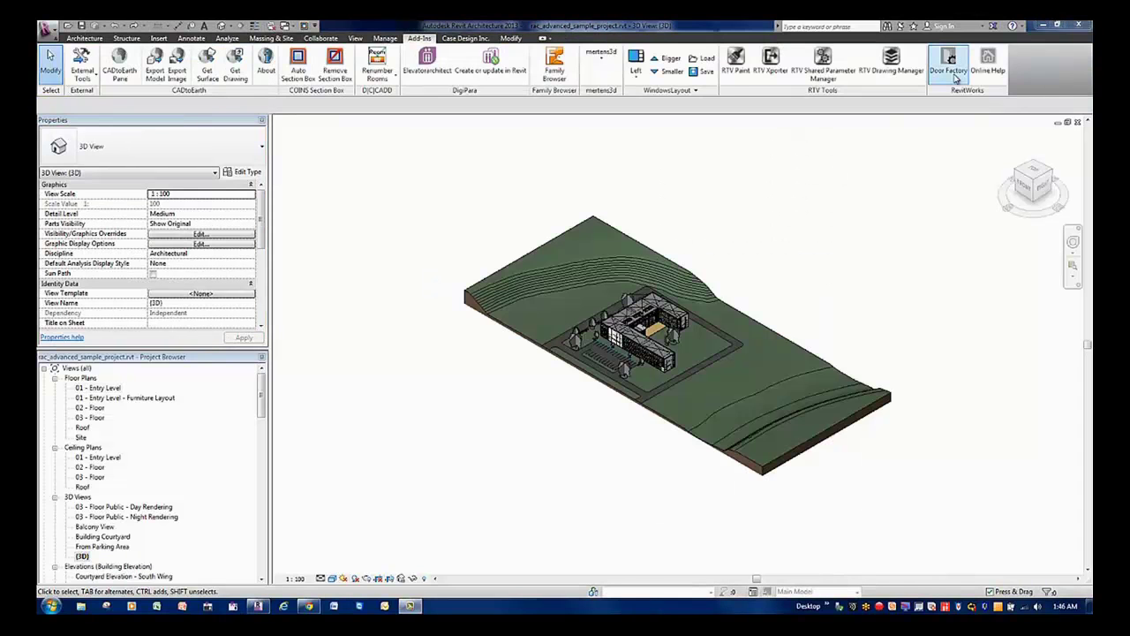
pyautogui.click(953, 77)
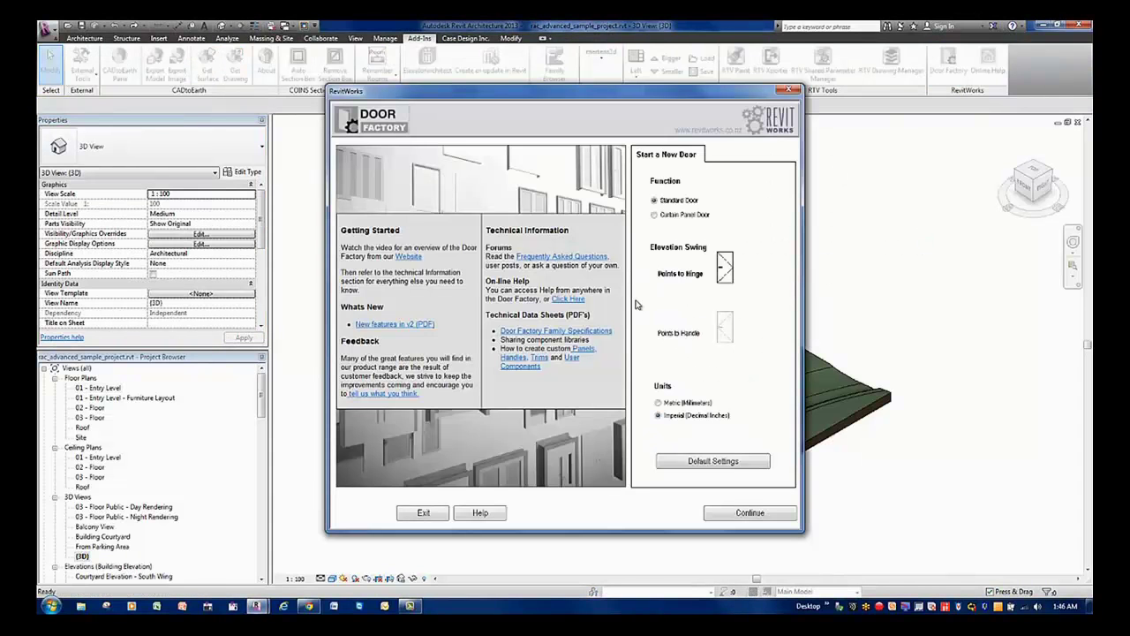